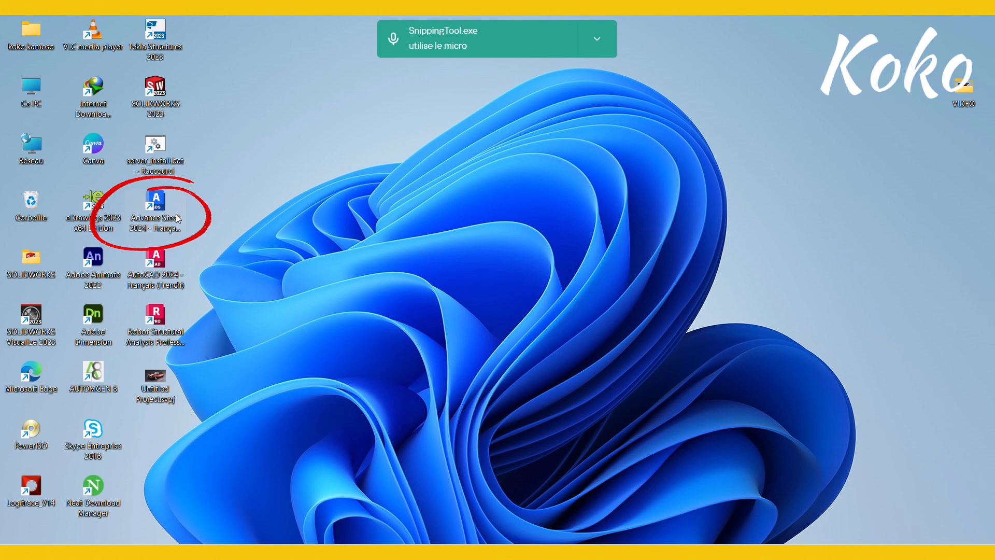
Step: Launch Advance Steel 2024 and switch to its start window
{"action": "double_click", "coordinate": [164, 203]}
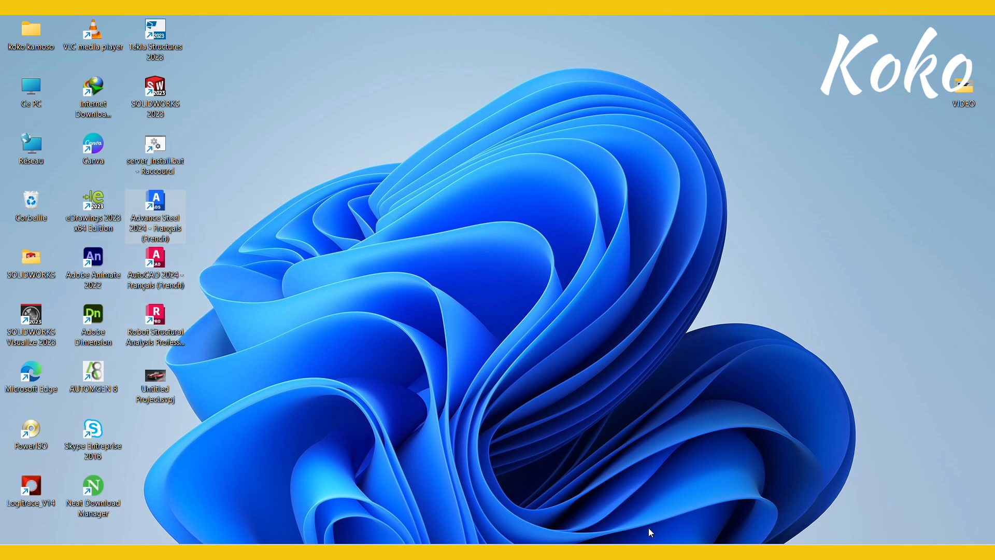
{"action": "key", "text": "Caps_Lock"}
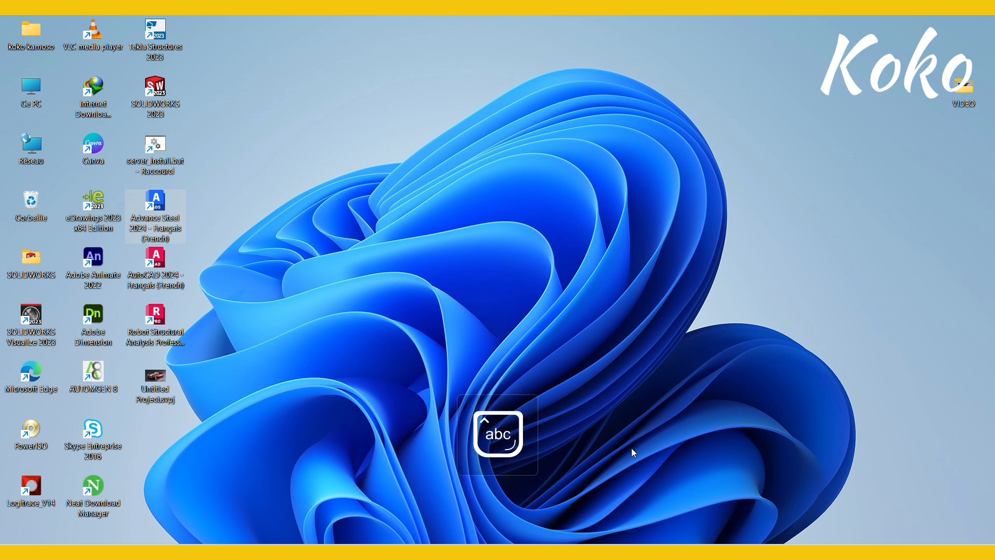
{"action": "key", "text": "alt+Tab"}
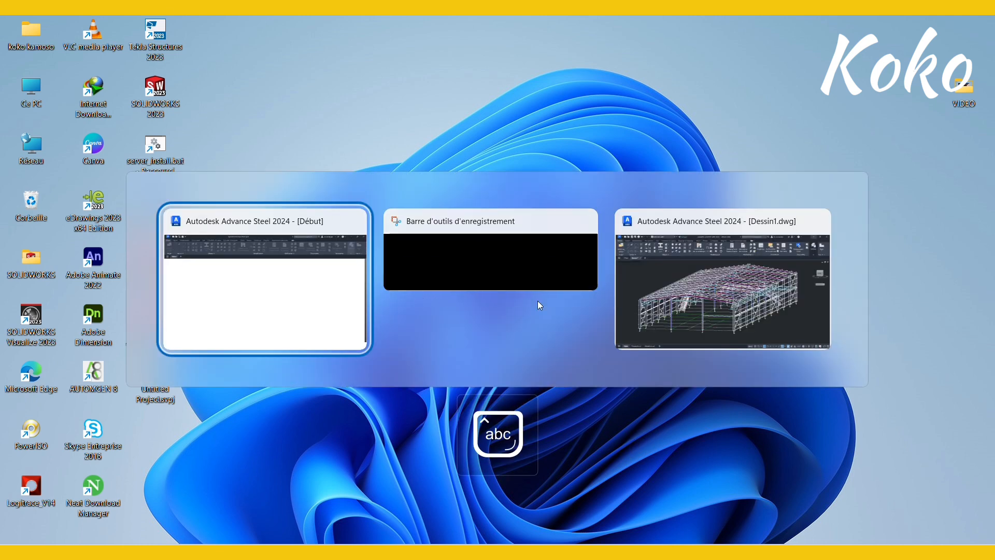
{"action": "left_click", "coordinate": [295, 299]}
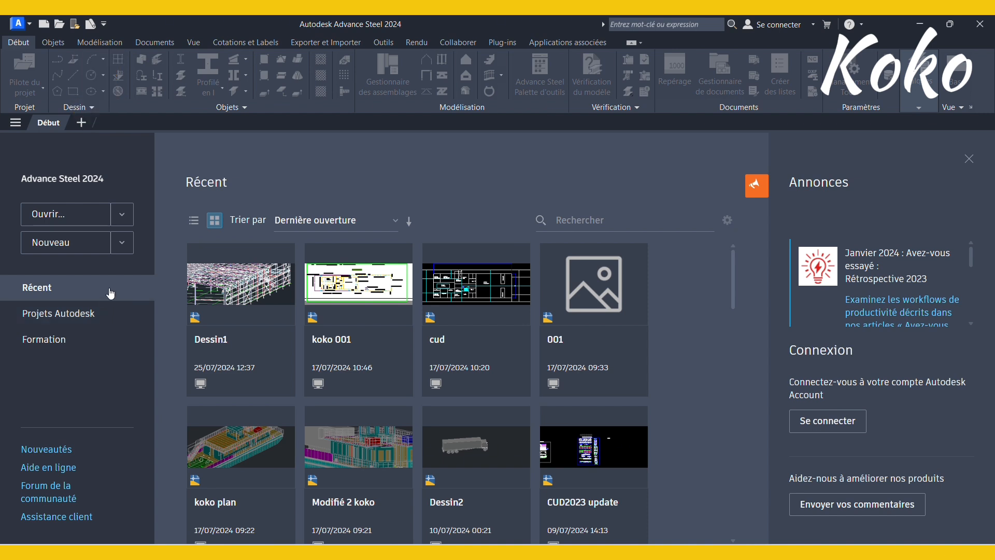
Step: Look through the Autodesk projects and training pages, including the tips and videos, and return to the recent files
{"action": "left_click", "coordinate": [106, 323]}
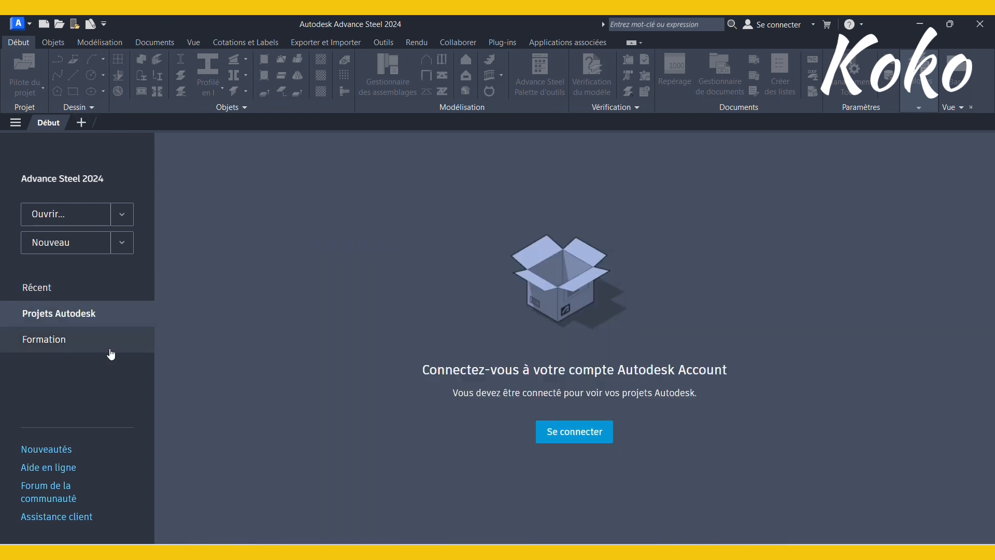
{"action": "left_click", "coordinate": [105, 350]}
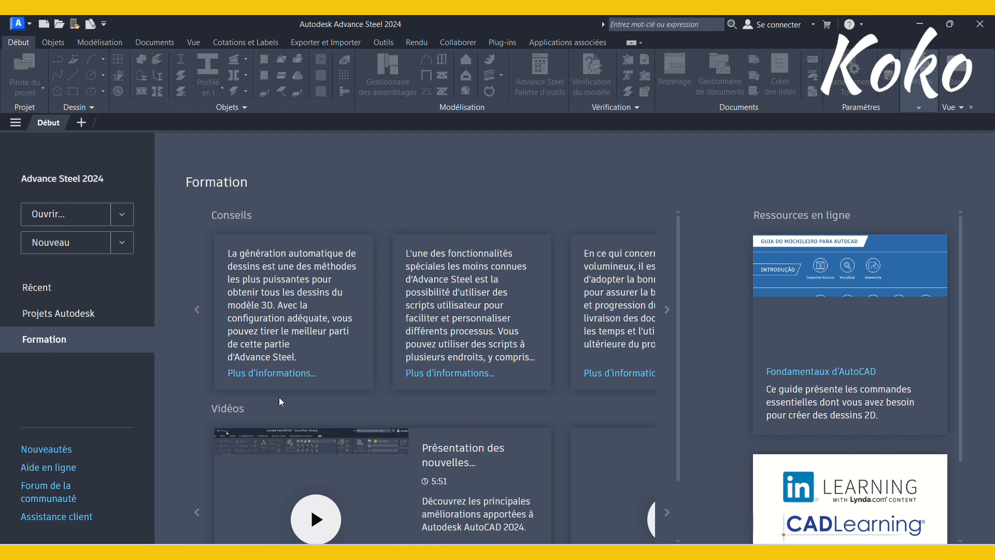
{"action": "scroll", "coordinate": [322, 362], "scroll_direction": "down", "scroll_amount": 2}
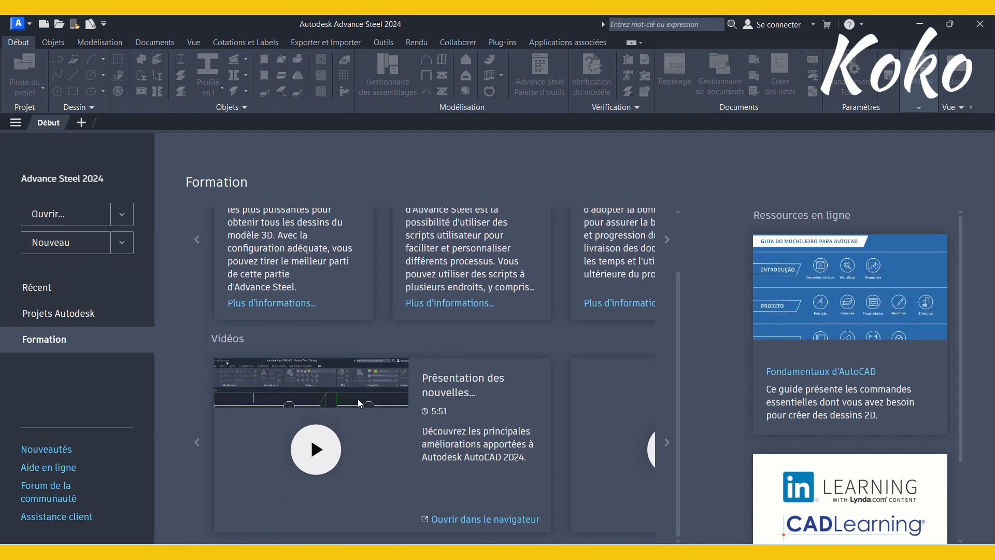
{"action": "scroll", "coordinate": [568, 425], "scroll_direction": "up", "scroll_amount": 2}
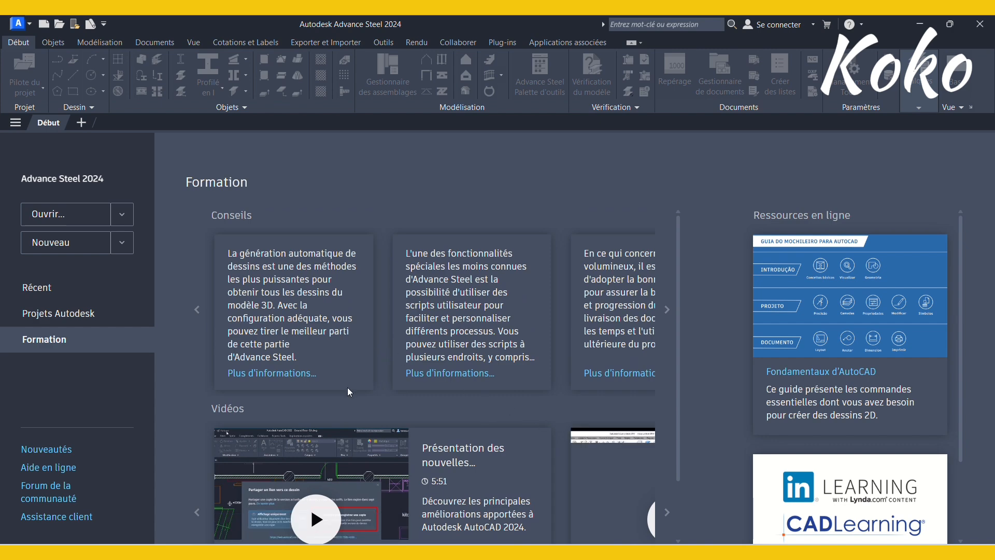
{"action": "scroll", "coordinate": [347, 391], "scroll_direction": "down", "scroll_amount": 2}
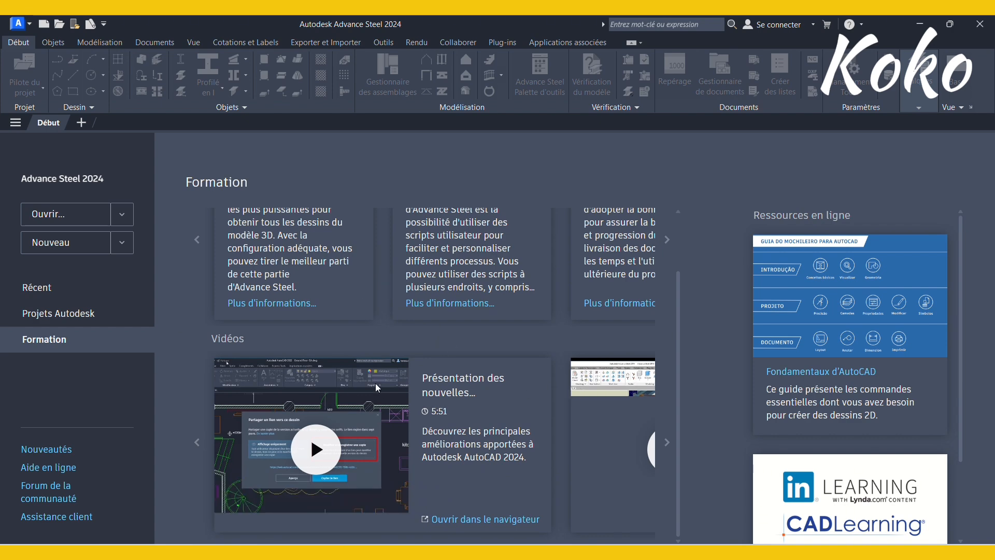
{"action": "scroll", "coordinate": [363, 362], "scroll_direction": "up", "scroll_amount": 2}
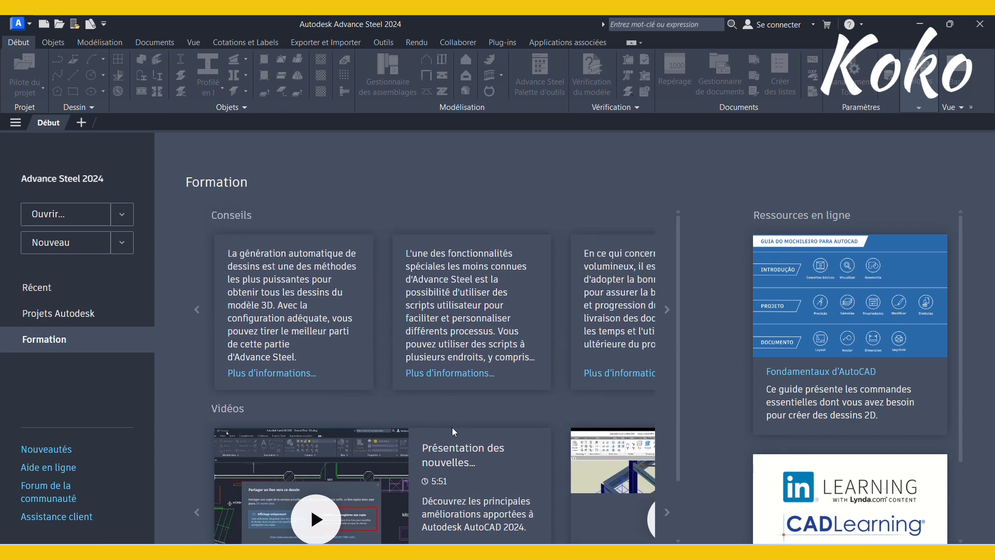
{"action": "scroll", "coordinate": [449, 432], "scroll_direction": "down", "scroll_amount": 2}
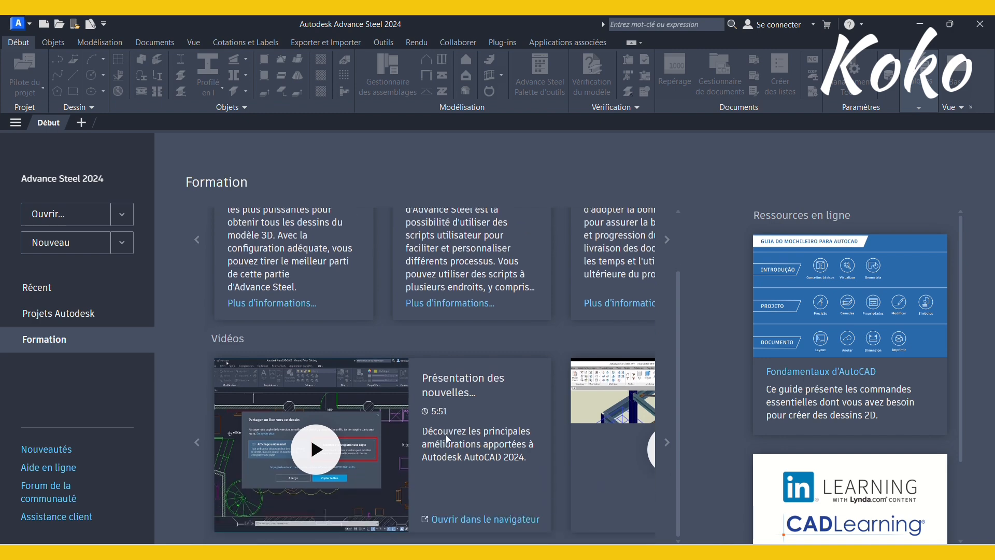
{"action": "left_click", "coordinate": [667, 442]}
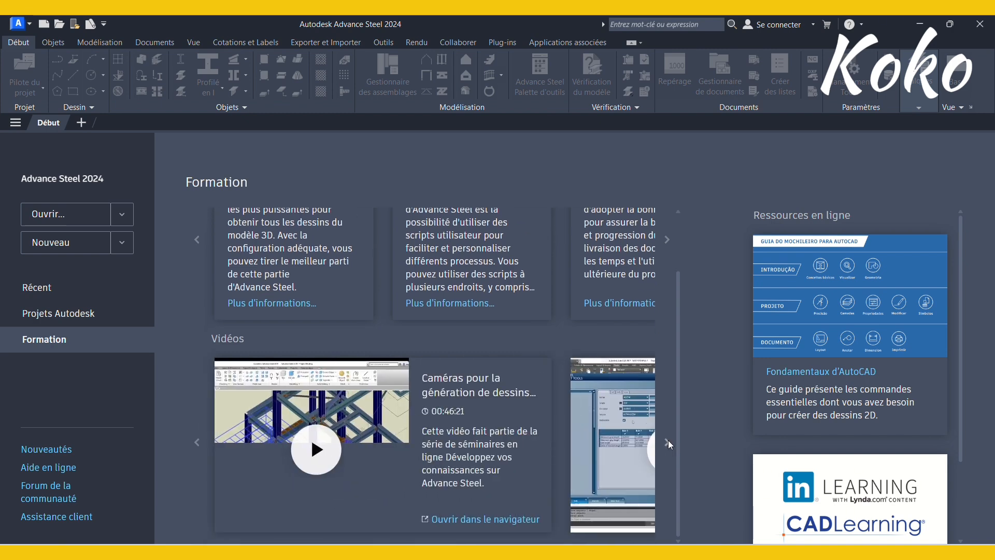
{"action": "left_click", "coordinate": [669, 441]}
{"action": "left_click", "coordinate": [669, 441]}
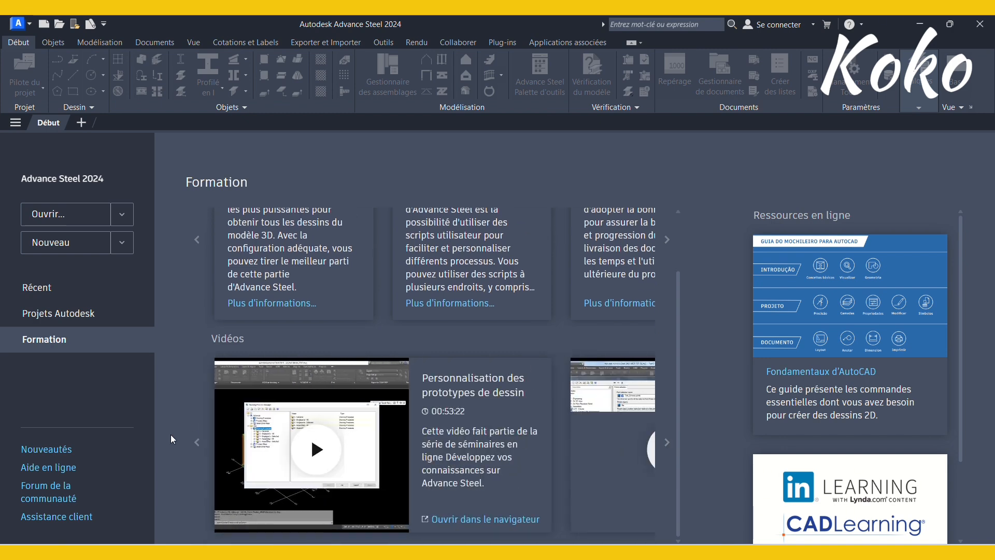
{"action": "left_click", "coordinate": [87, 296]}
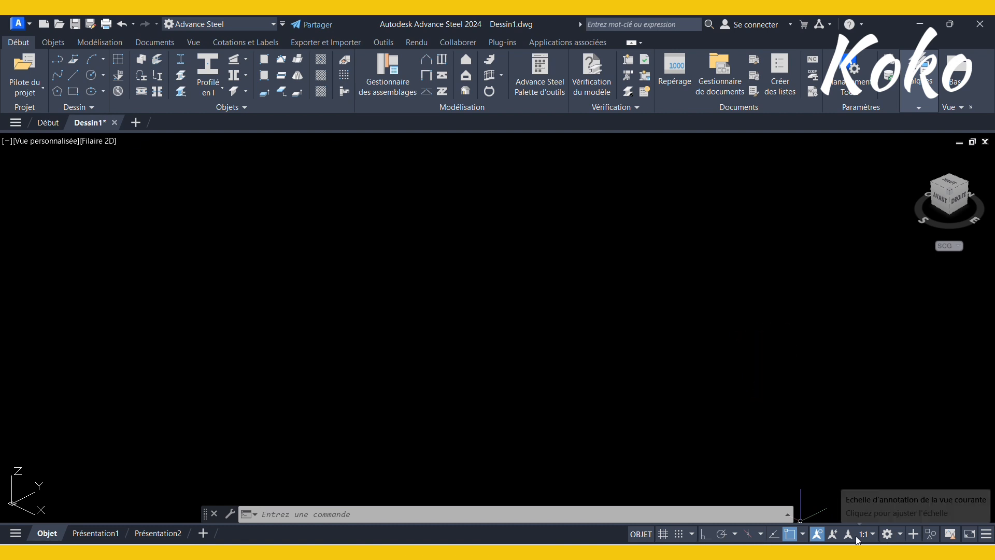
Step: Try the Dessin et annotation and Modélisation 3D workspaces, and return to the Advance Steel workspace
{"action": "left_click", "coordinate": [899, 533]}
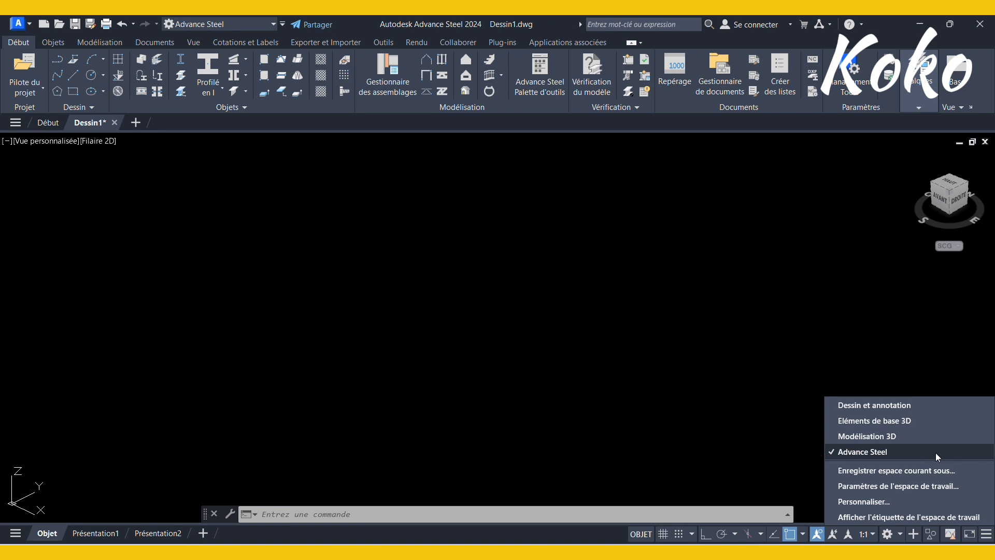
{"action": "left_click", "coordinate": [923, 409]}
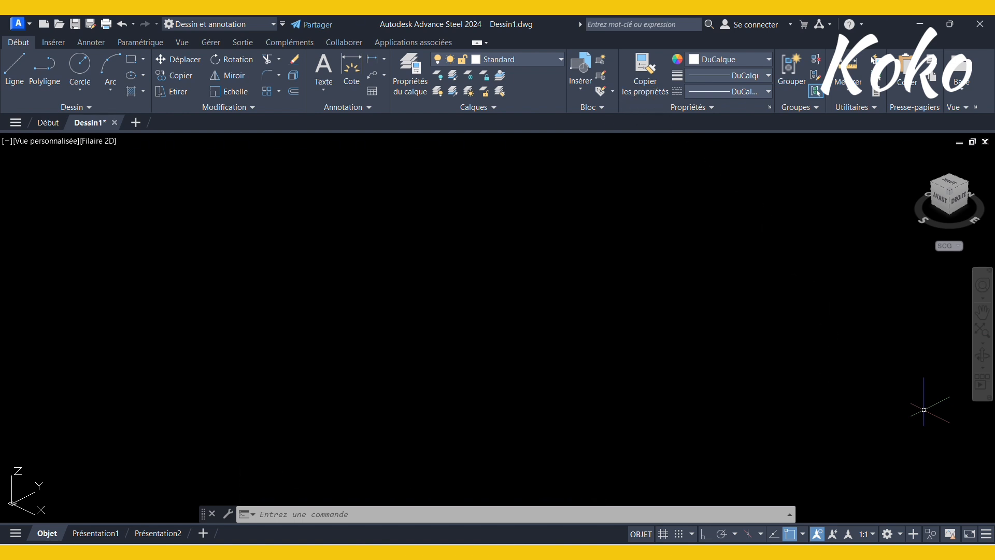
{"action": "left_click", "coordinate": [904, 535]}
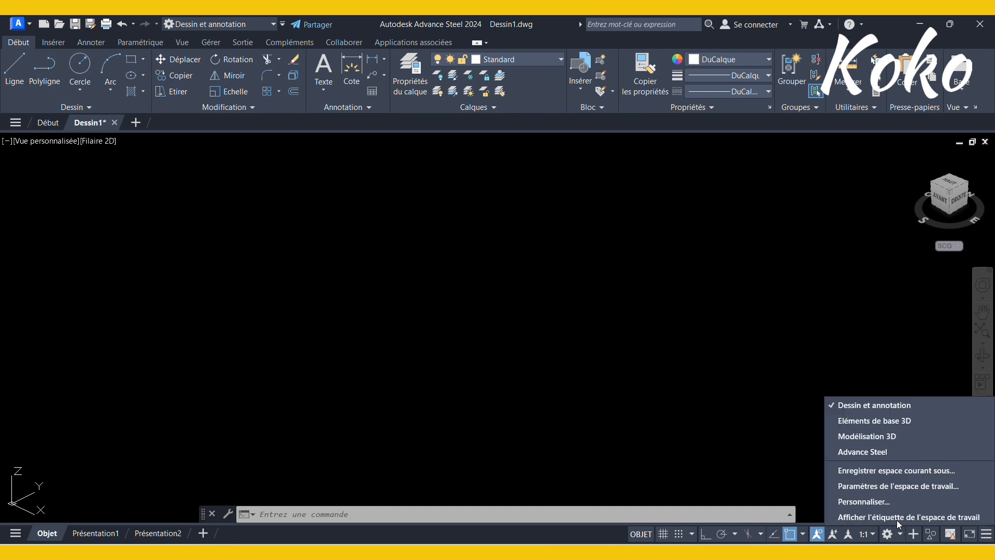
{"action": "left_click", "coordinate": [916, 434]}
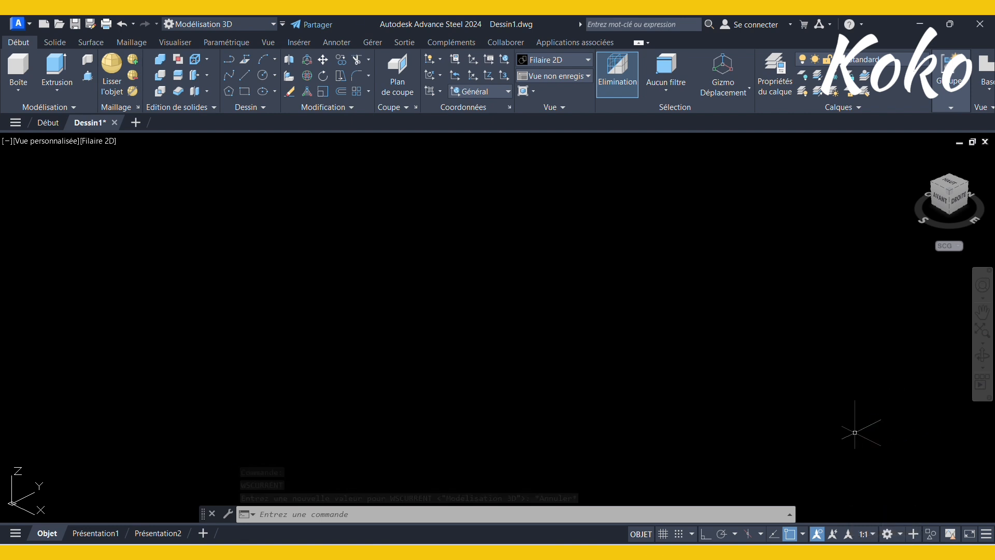
{"action": "left_click", "coordinate": [898, 534]}
{"action": "left_click", "coordinate": [890, 447]}
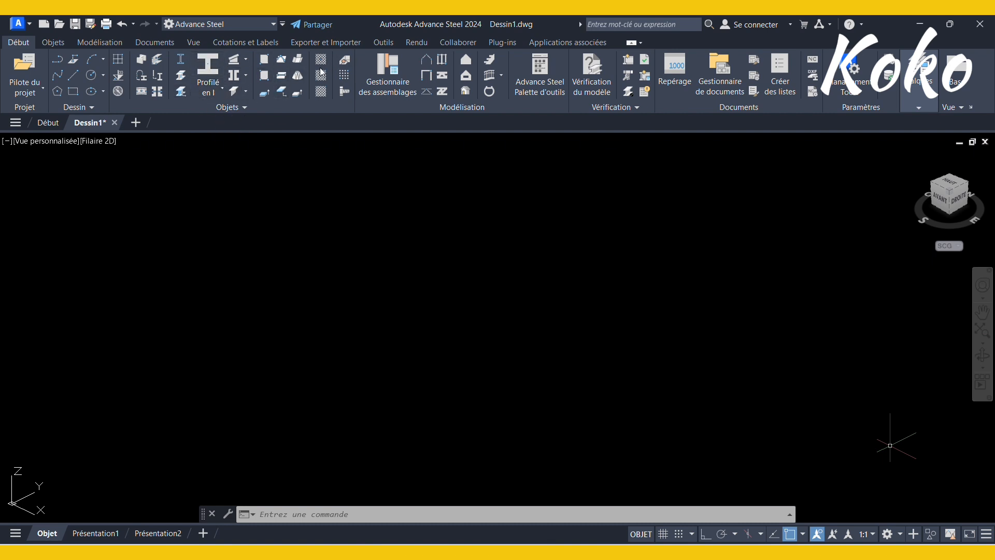
Step: Open the Gestionnaire des assemblages, view its favourite connections, and close it
{"action": "left_click", "coordinate": [390, 86]}
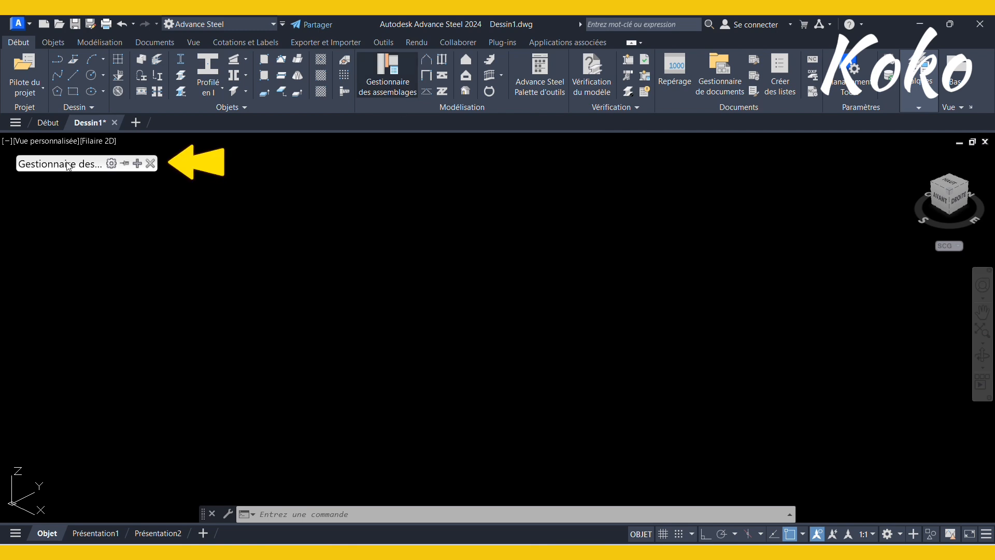
{"action": "mouse_move", "coordinate": [68, 163]}
{"action": "left_click_drag", "start_coordinate": [72, 164], "coordinate": [111, 113]}
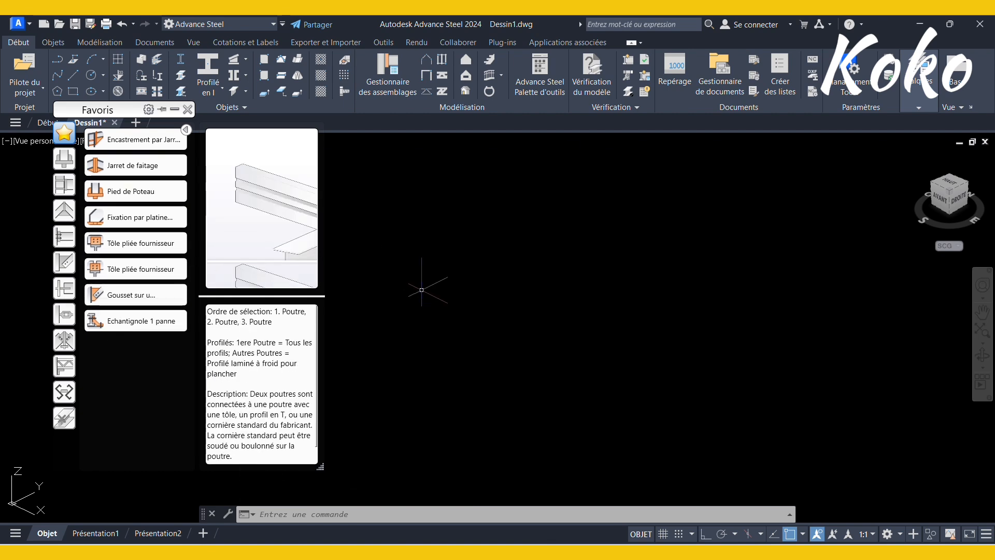
{"action": "mouse_move", "coordinate": [143, 109]}
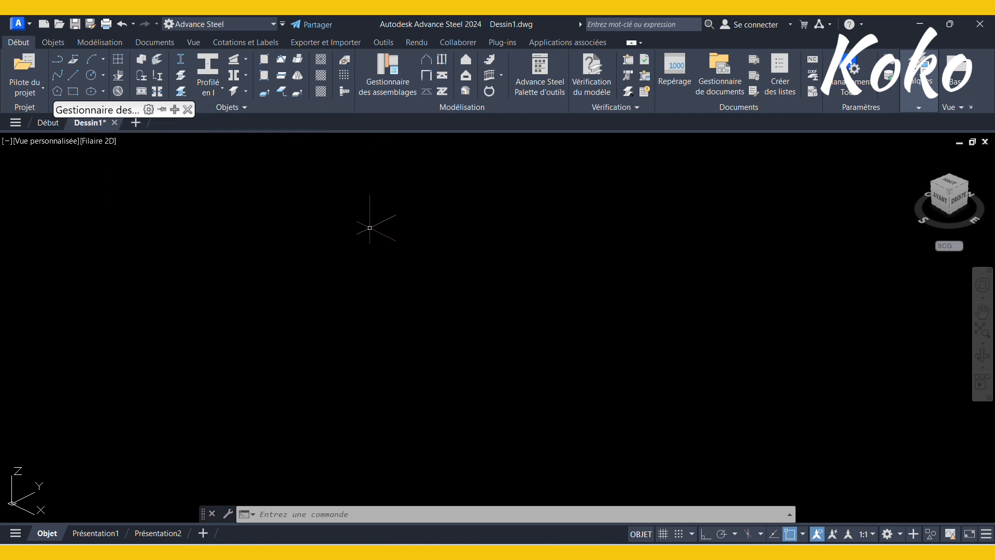
{"action": "left_click", "coordinate": [188, 109]}
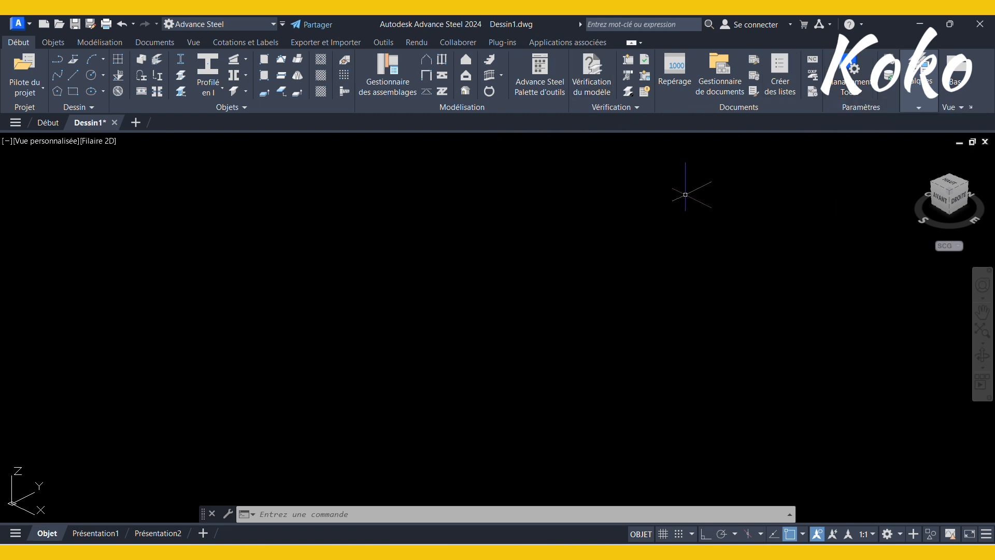
Step: Look over the object creation tools, including the additional Autres objets commands
{"action": "left_click", "coordinate": [52, 44]}
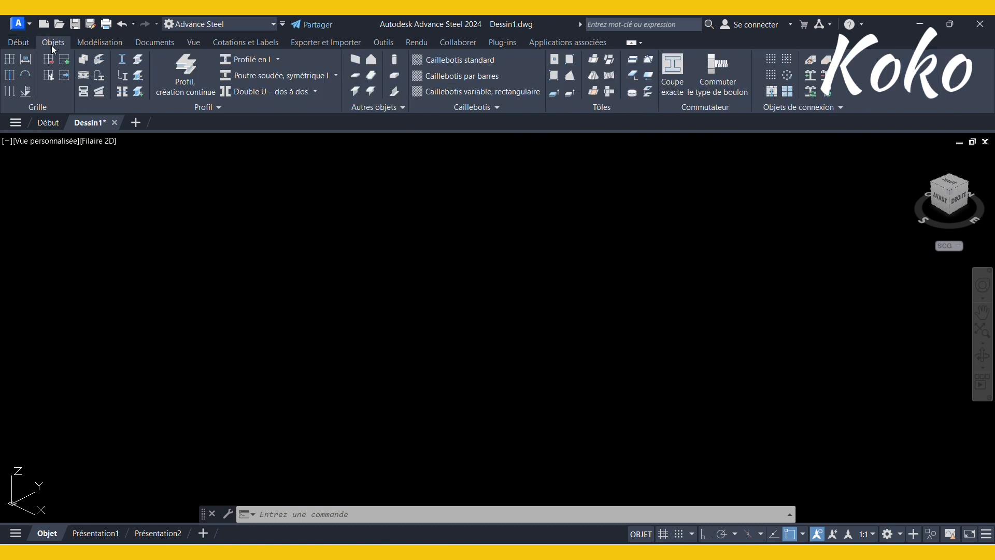
{"action": "left_click", "coordinate": [19, 42]}
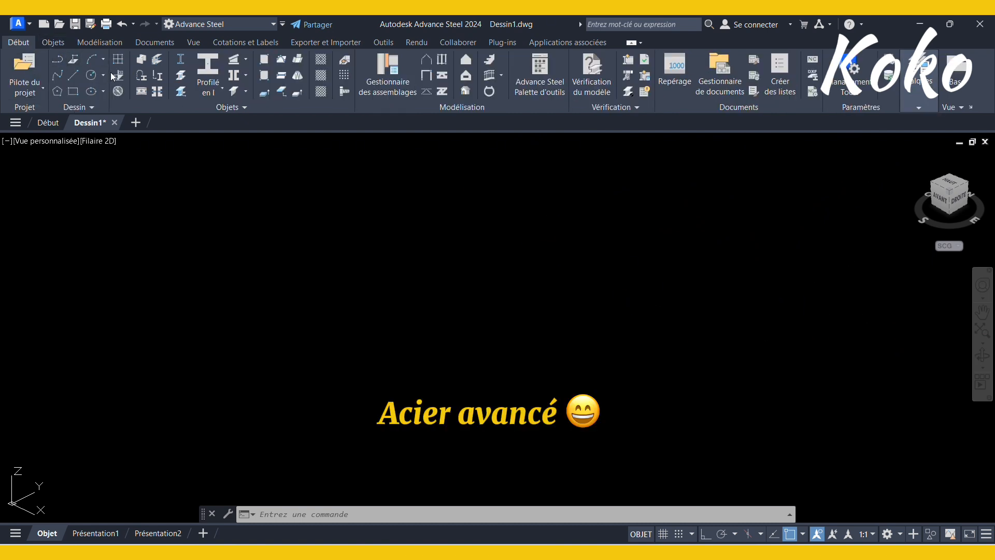
{"action": "left_click", "coordinate": [61, 42]}
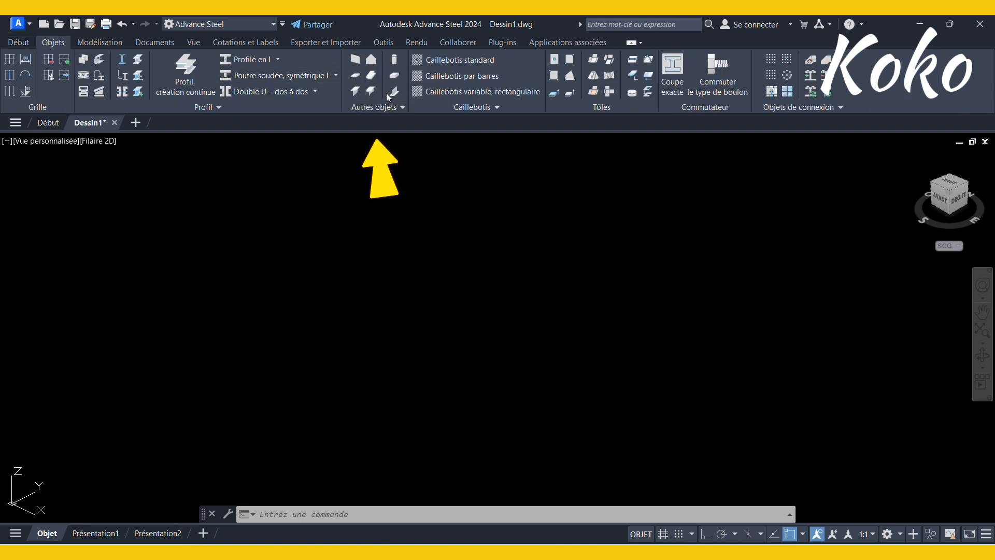
{"action": "left_click", "coordinate": [396, 110]}
{"action": "left_click", "coordinate": [314, 198]}
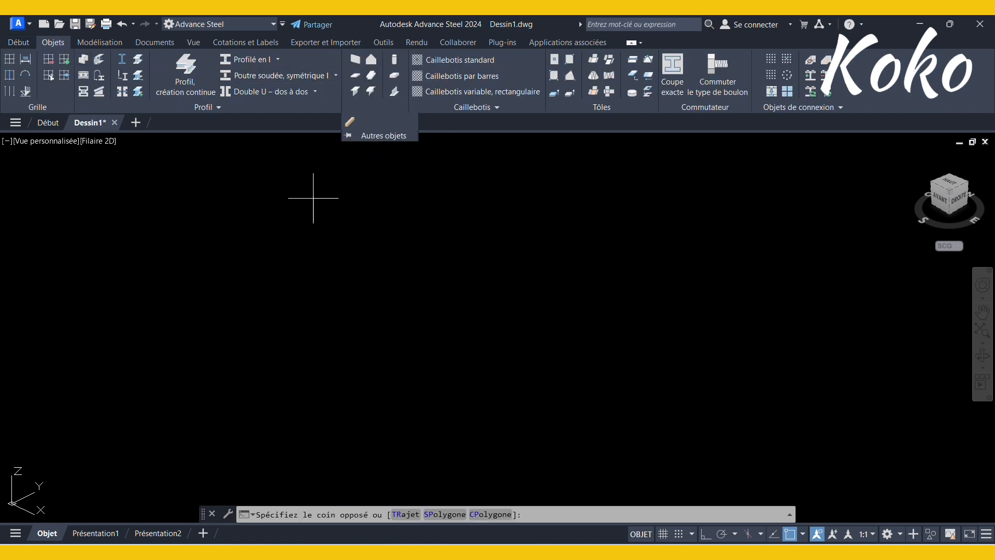
{"action": "key", "text": "Escape"}
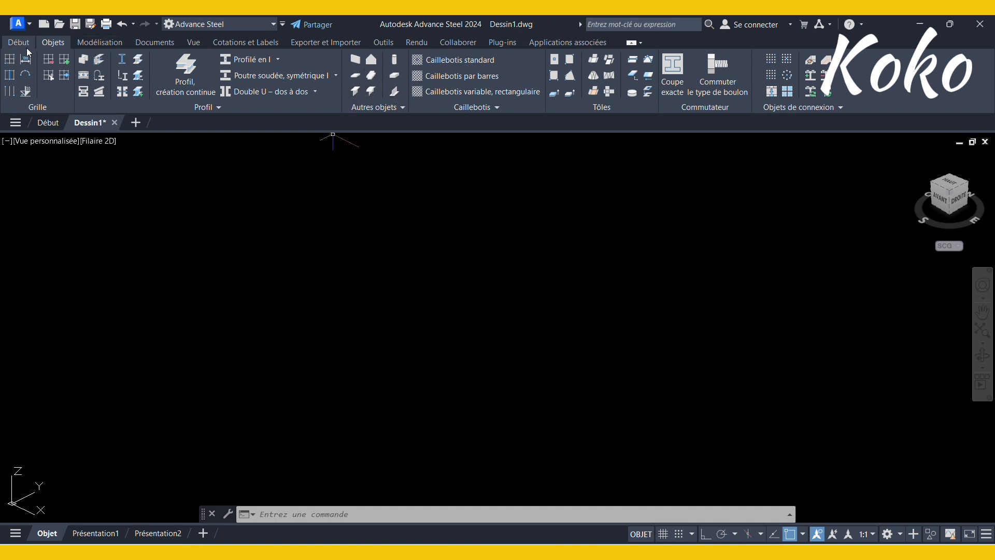
Step: Examine the rendering material tools and the materials in the Navigateur de matériaux, and close the browser
{"action": "left_click", "coordinate": [410, 42]}
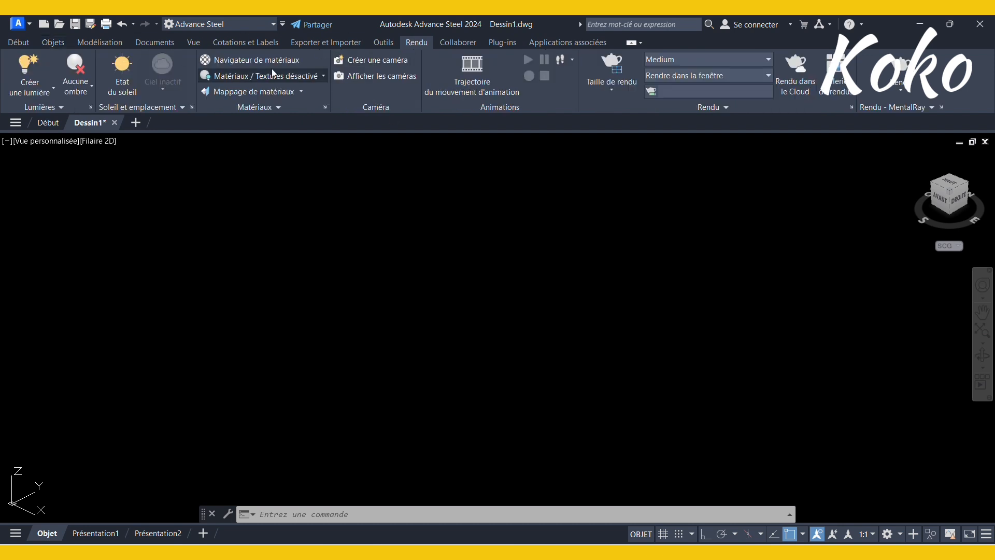
{"action": "left_click", "coordinate": [285, 108]}
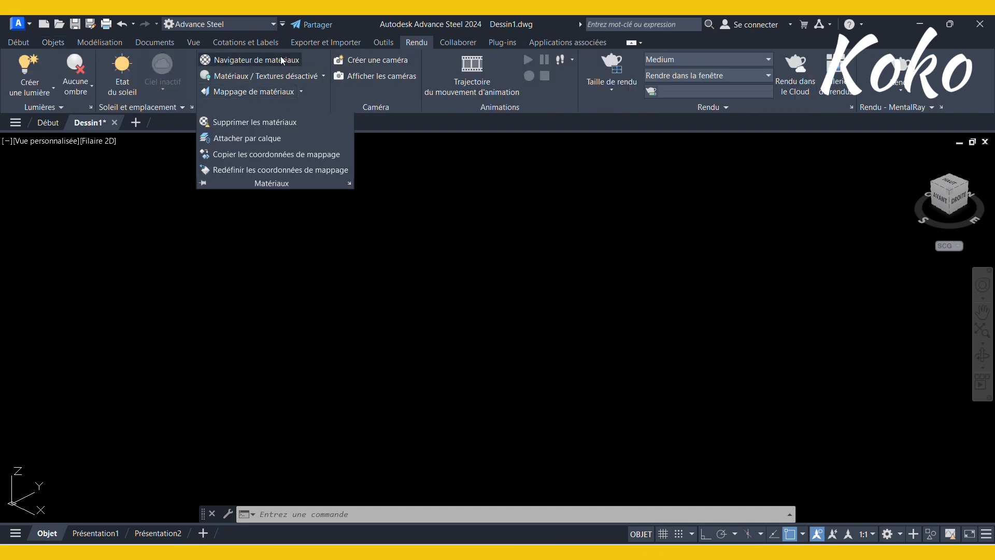
{"action": "left_click", "coordinate": [284, 59]}
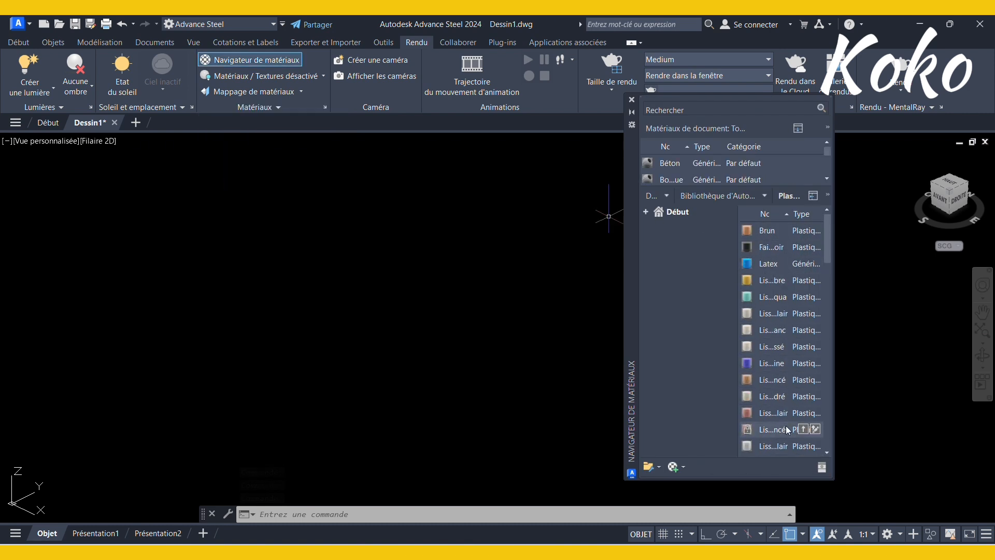
{"action": "left_click", "coordinate": [631, 99]}
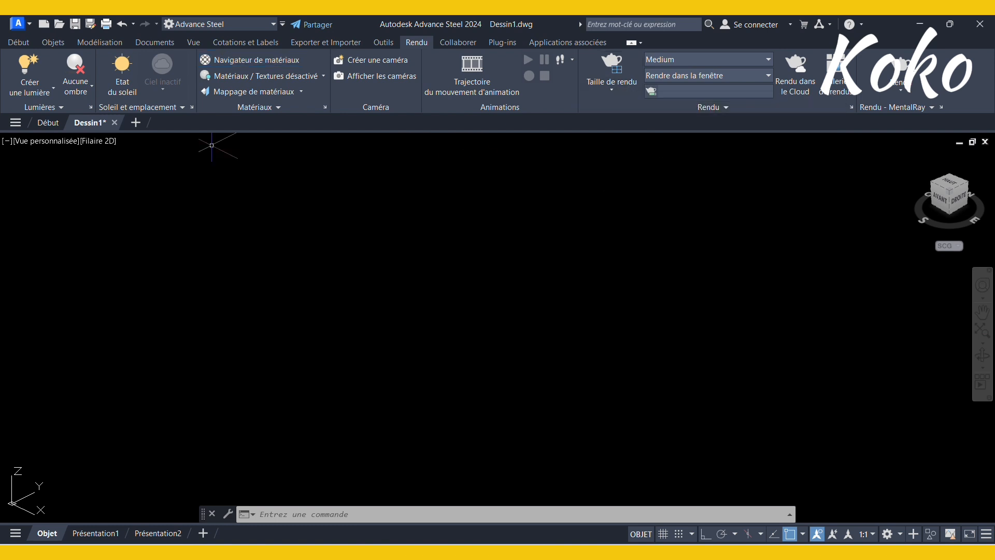
Step: Draw a vertical line 1000 long in the empty model with ortho mode switched on
{"action": "left_click", "coordinate": [19, 42]}
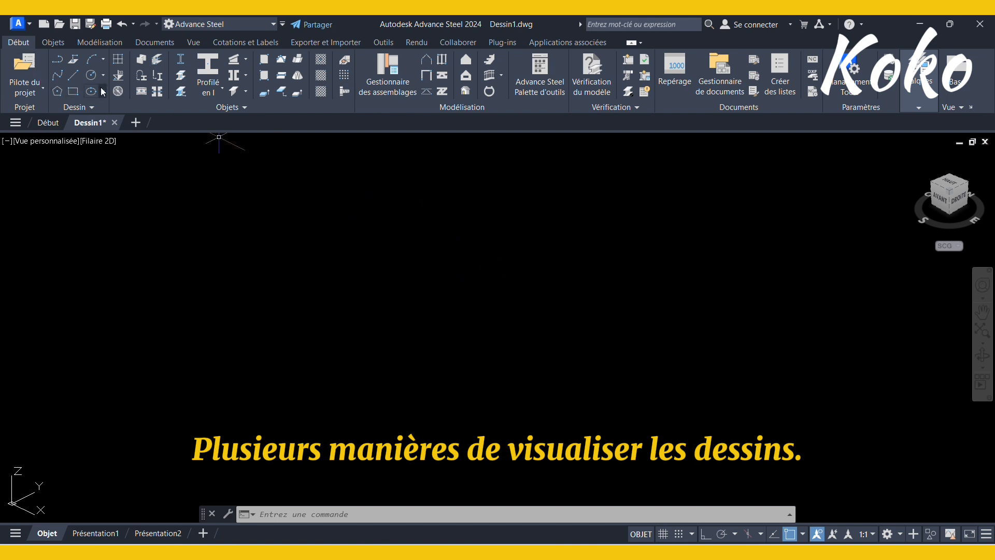
{"action": "left_click", "coordinate": [73, 76]}
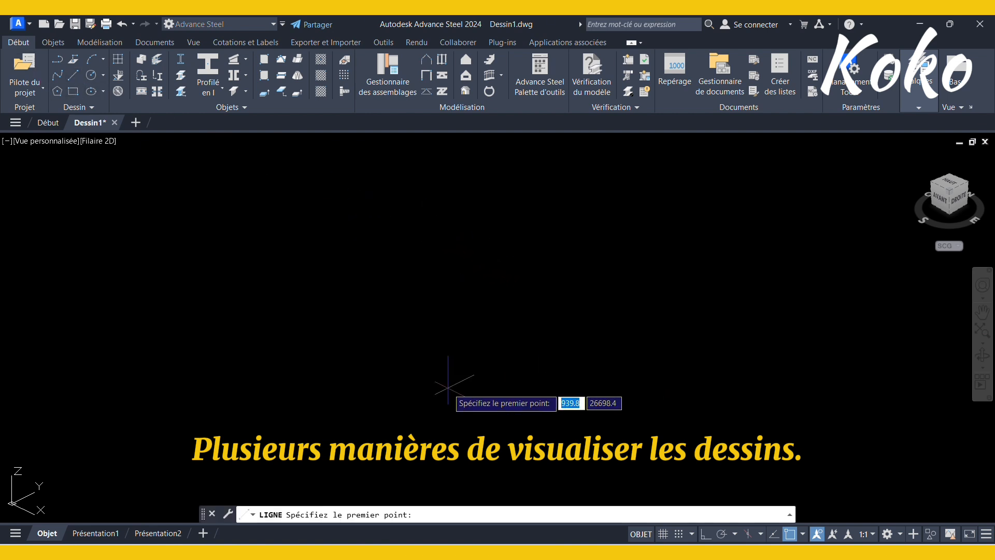
{"action": "left_click", "coordinate": [448, 387]}
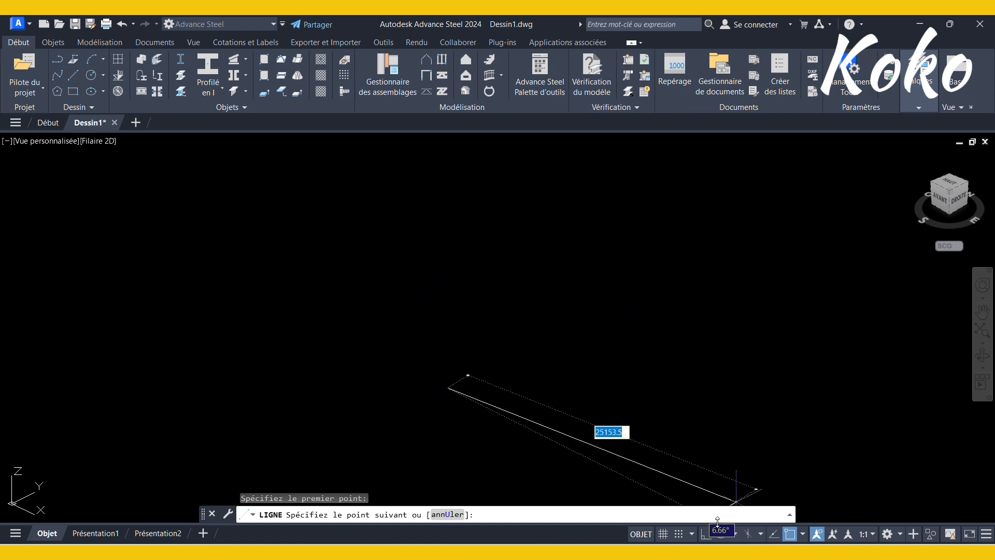
{"action": "left_click", "coordinate": [705, 534]}
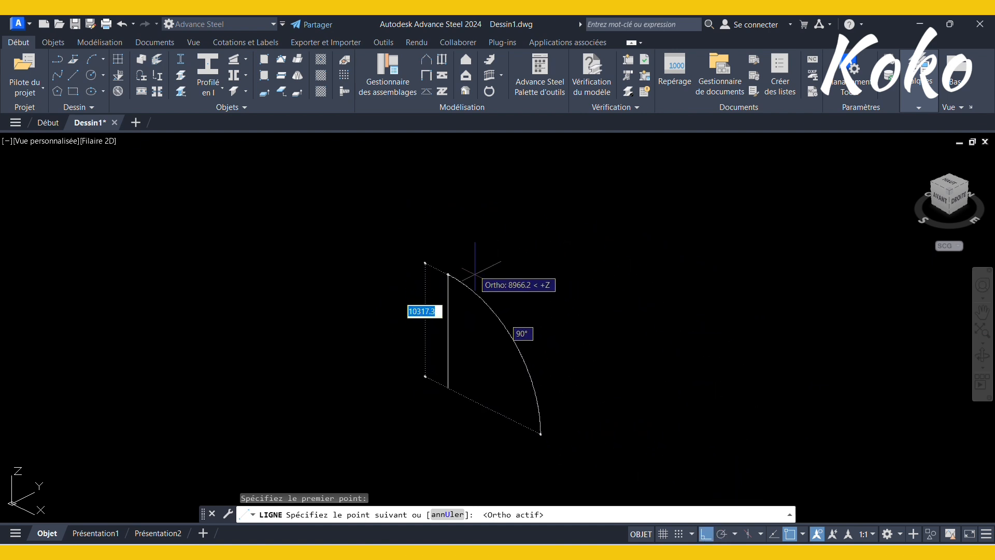
{"action": "type", "text": "1000"}
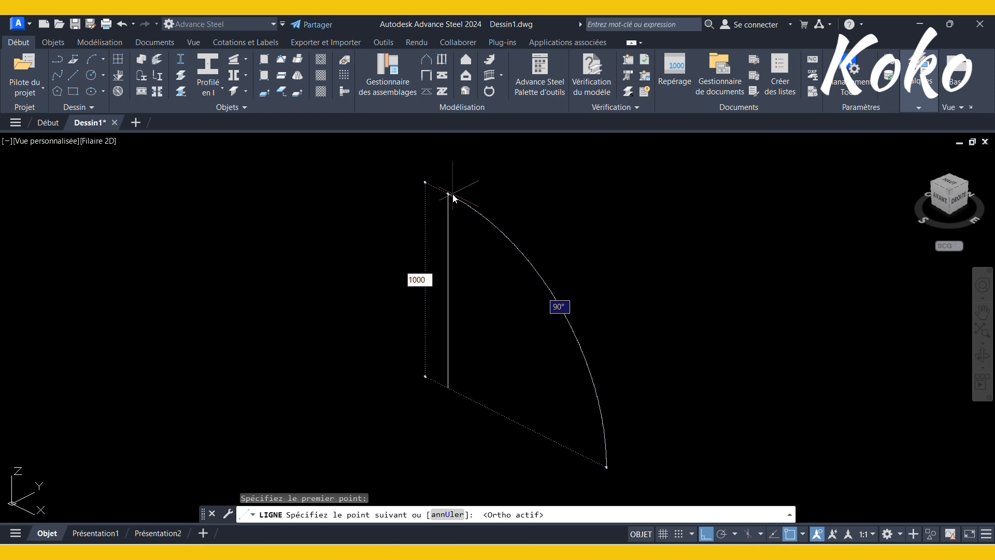
{"action": "key", "text": "Return"}
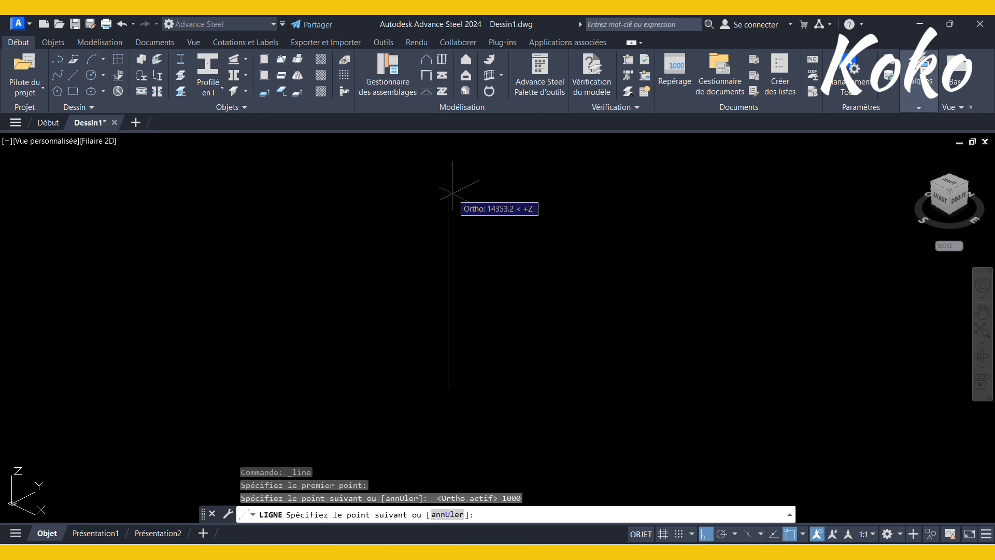
{"action": "key", "text": "Escape"}
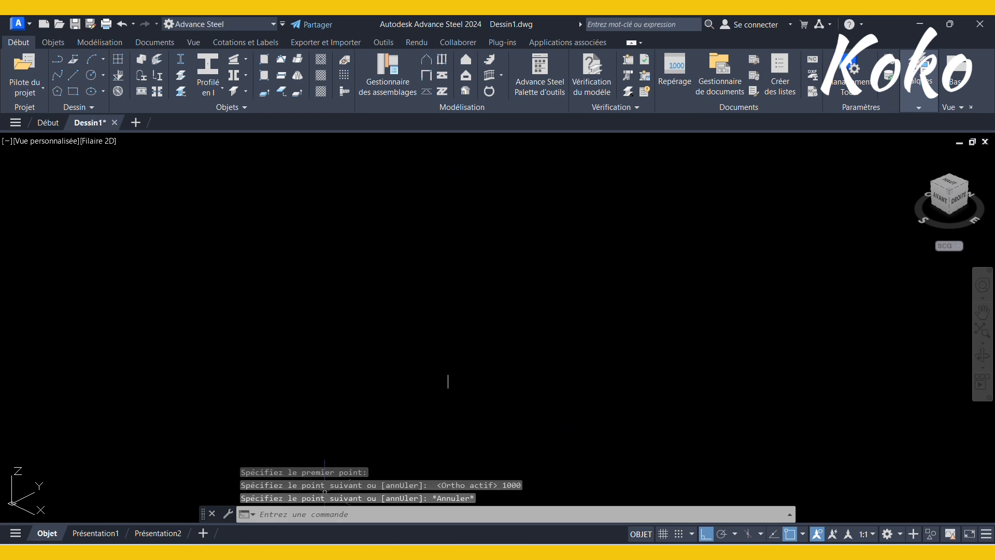
Step: Convert the vertical line into an I-section beam, keep the original line, and close the profile properties
{"action": "scroll", "coordinate": [456, 329], "scroll_direction": "up", "scroll_amount": 6}
{"action": "scroll", "coordinate": [427, 369], "scroll_direction": "down", "scroll_amount": 2}
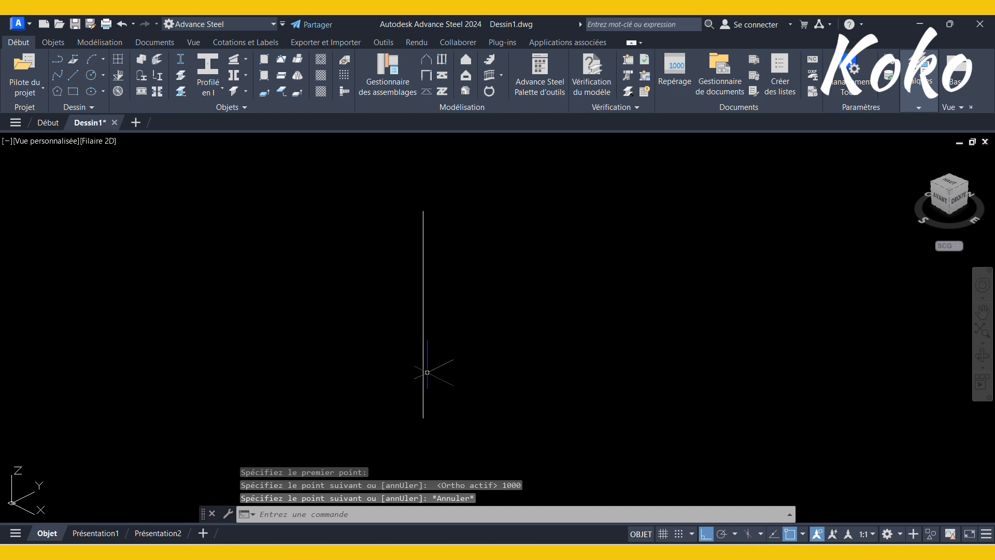
{"action": "left_click", "coordinate": [157, 75]}
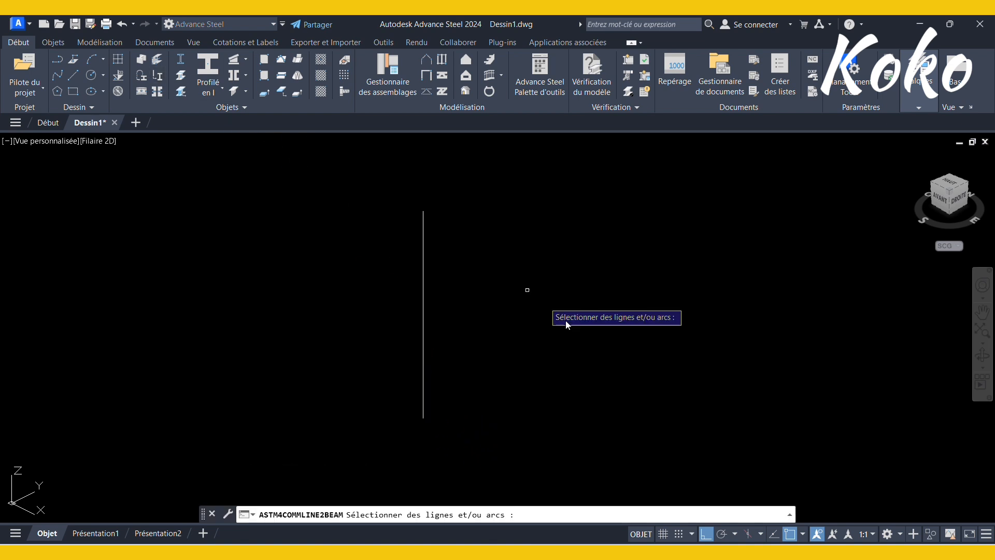
{"action": "left_click", "coordinate": [424, 322]}
{"action": "key", "text": "Return"}
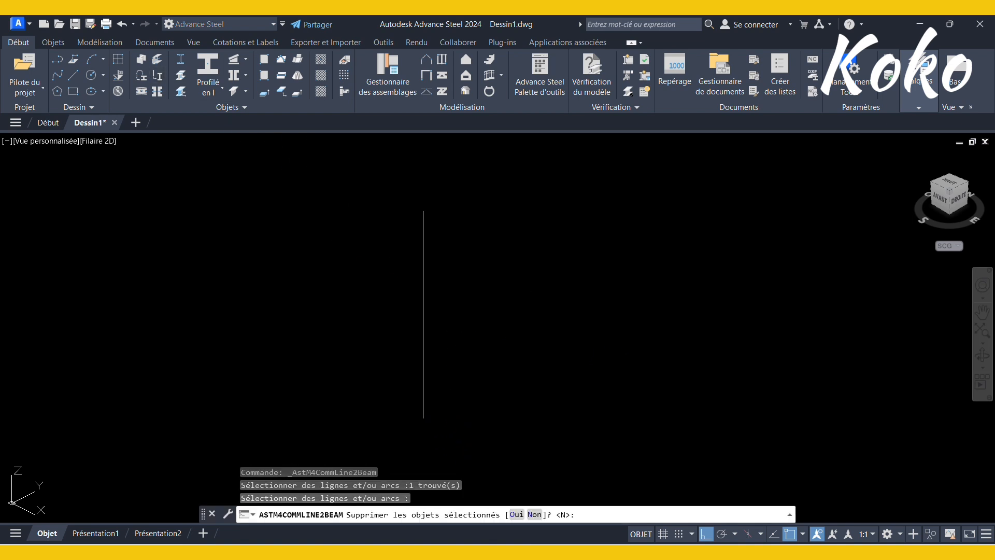
{"action": "key", "text": "Return"}
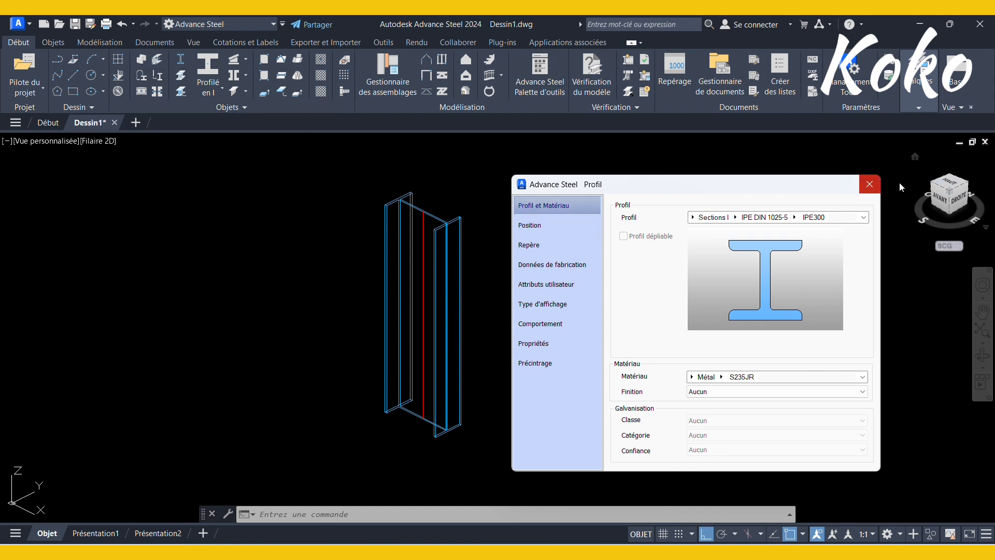
{"action": "left_click", "coordinate": [869, 184]}
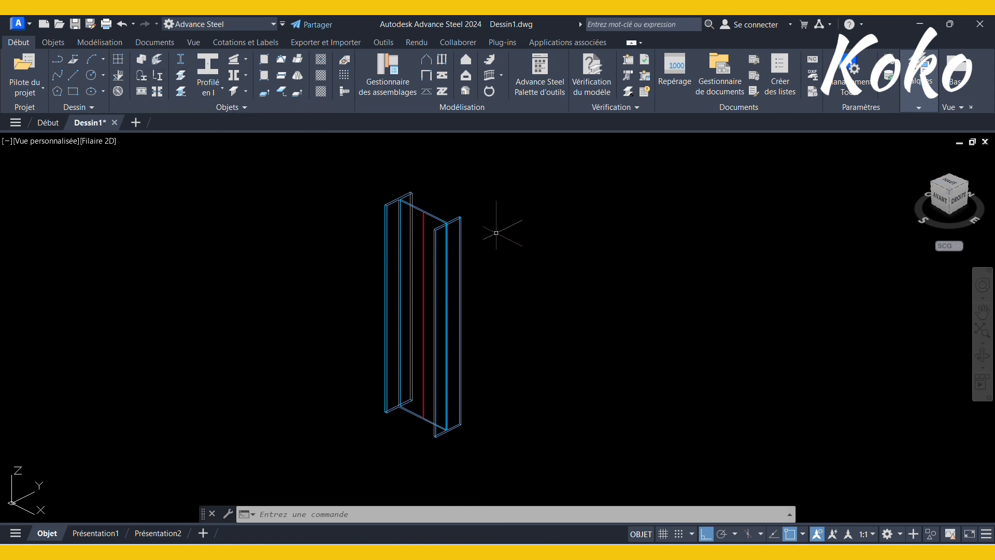
Step: Switch the model's visual style from Filaire 2D to Rayon X
{"action": "scroll", "coordinate": [422, 294], "scroll_direction": "up", "scroll_amount": 2}
{"action": "scroll", "coordinate": [354, 239], "scroll_direction": "down", "scroll_amount": 2}
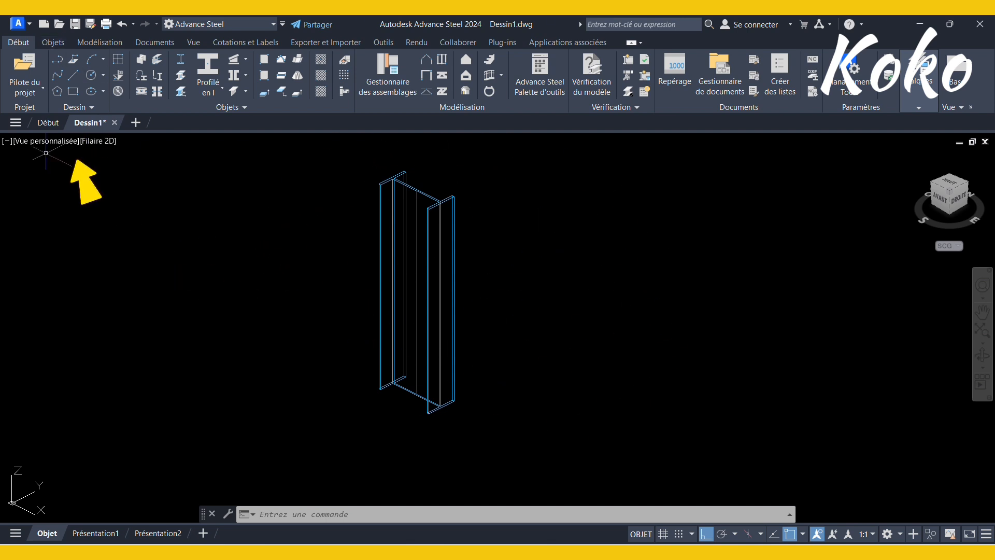
{"action": "left_click", "coordinate": [99, 141]}
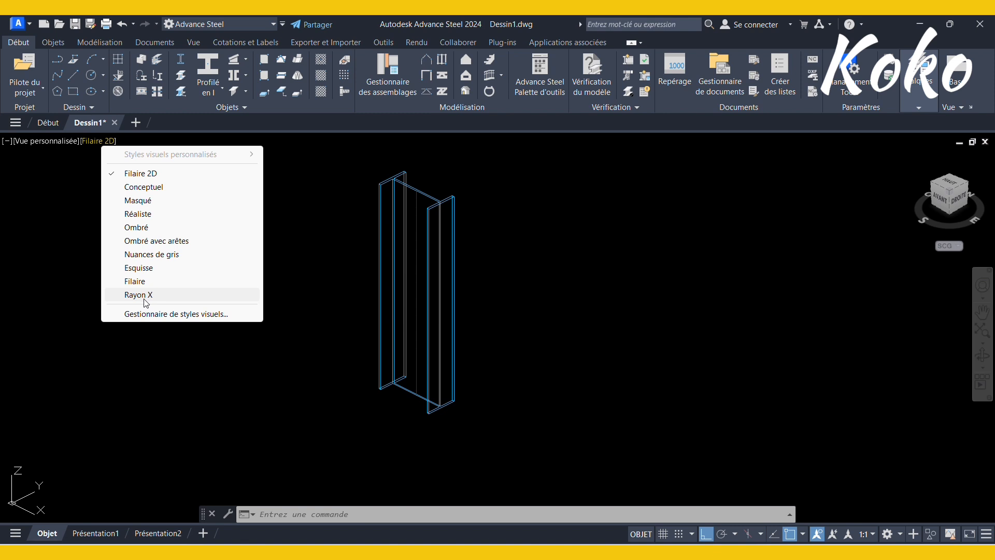
{"action": "left_click", "coordinate": [165, 294]}
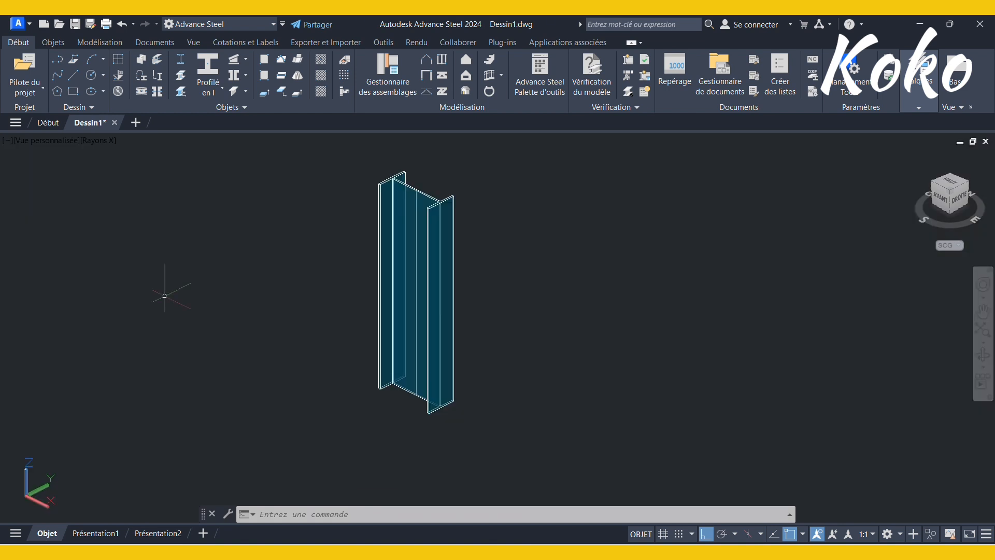
Step: Examine the see-through beam up close at both its upper and lower ends
{"action": "scroll", "coordinate": [396, 171], "scroll_direction": "up", "scroll_amount": 3}
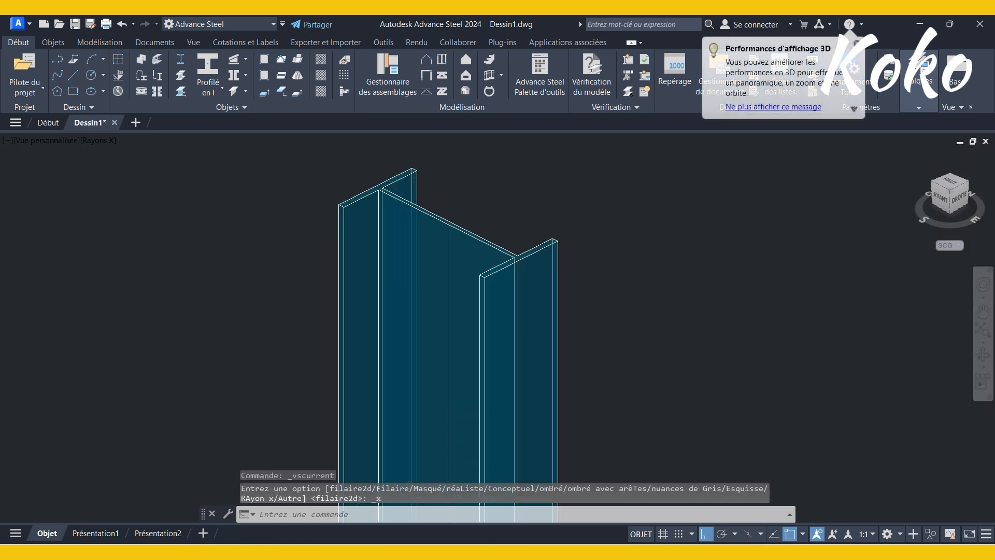
{"action": "scroll", "coordinate": [378, 173], "scroll_direction": "up", "scroll_amount": 3}
{"action": "scroll", "coordinate": [472, 270], "scroll_direction": "down", "scroll_amount": 5}
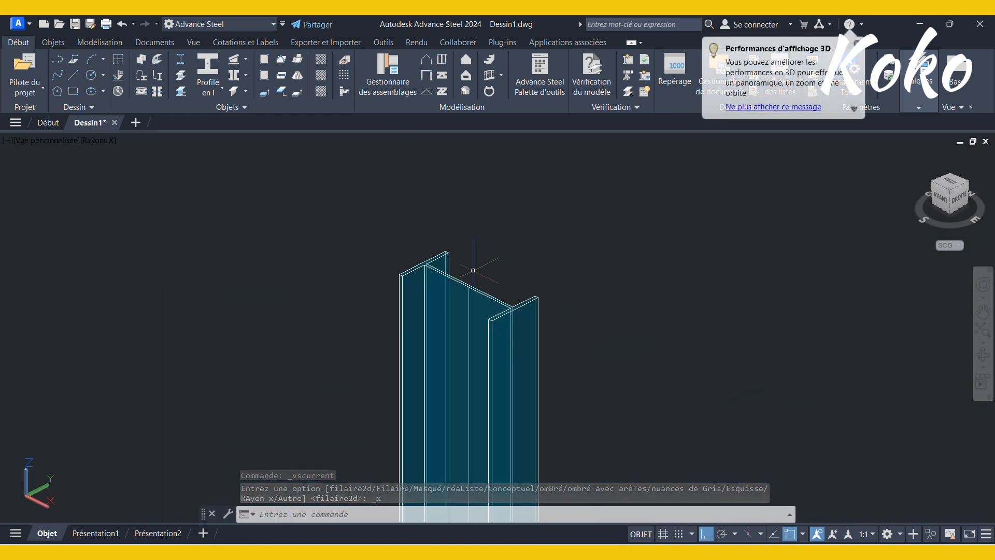
{"action": "scroll", "coordinate": [472, 270], "scroll_direction": "down", "scroll_amount": 3}
{"action": "scroll", "coordinate": [413, 406], "scroll_direction": "up", "scroll_amount": 6}
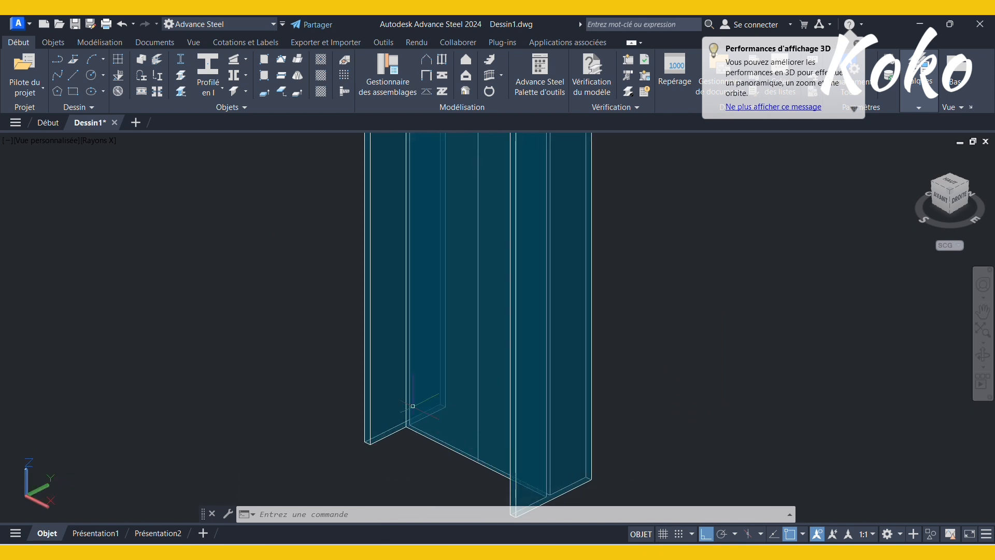
{"action": "scroll", "coordinate": [378, 427], "scroll_direction": "down", "scroll_amount": 3}
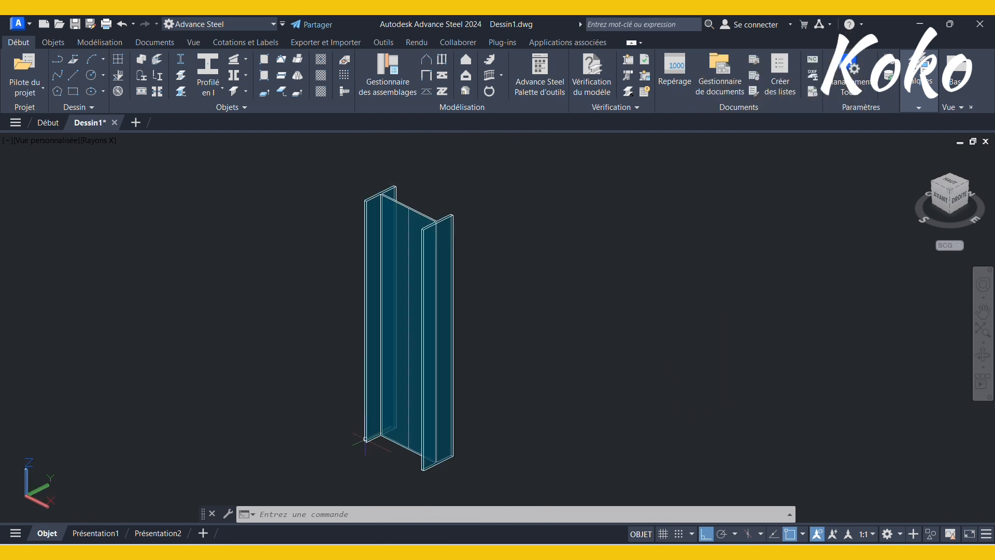
{"action": "scroll", "coordinate": [378, 430], "scroll_direction": "up", "scroll_amount": 4}
{"action": "scroll", "coordinate": [407, 428], "scroll_direction": "down", "scroll_amount": 3}
{"action": "scroll", "coordinate": [415, 440], "scroll_direction": "up", "scroll_amount": 3}
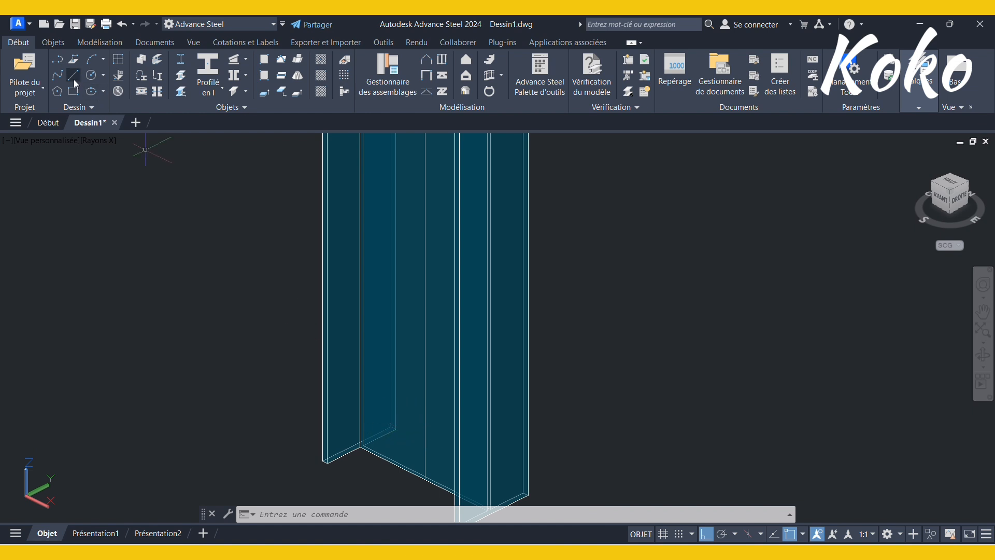
{"action": "type", "text": "l"}
{"action": "key", "text": "Return"}
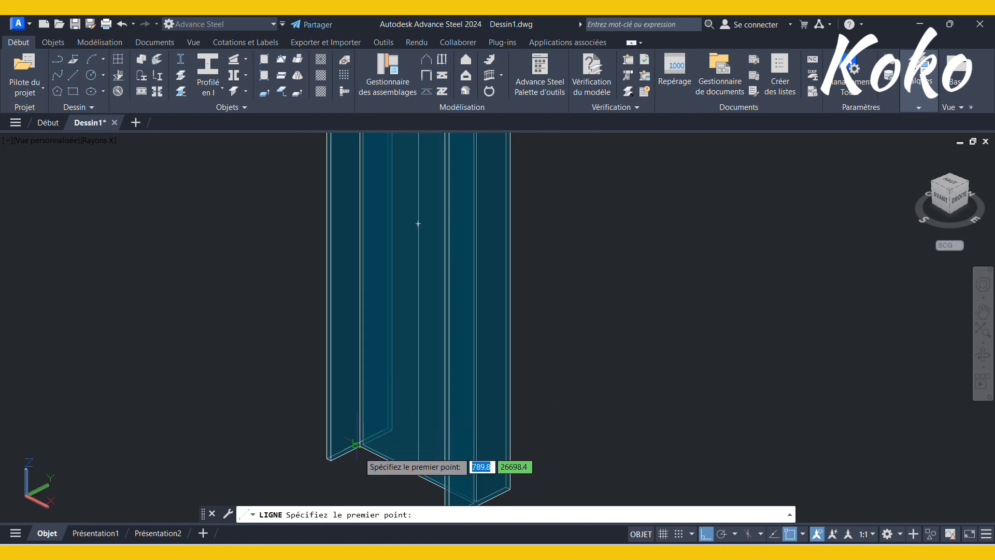
{"action": "scroll", "coordinate": [365, 395], "scroll_direction": "down", "scroll_amount": 5}
{"action": "scroll", "coordinate": [369, 262], "scroll_direction": "up", "scroll_amount": 2}
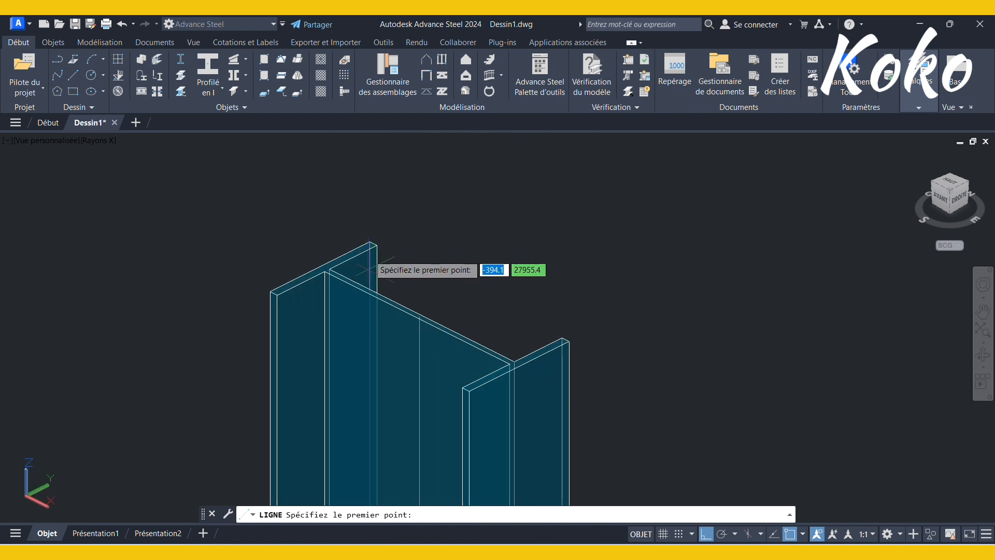
{"action": "scroll", "coordinate": [369, 264], "scroll_direction": "down", "scroll_amount": 2}
{"action": "scroll", "coordinate": [364, 412], "scroll_direction": "up", "scroll_amount": 2}
{"action": "scroll", "coordinate": [360, 447], "scroll_direction": "up", "scroll_amount": 5}
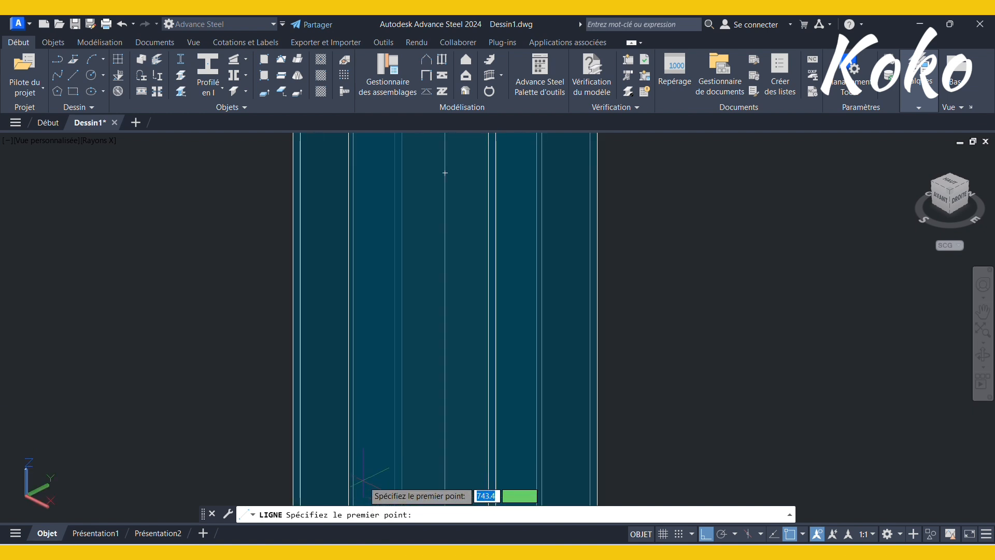
{"action": "middle_click_drag", "start_coordinate": [355, 462], "coordinate": [353, 391]}
{"action": "scroll", "coordinate": [353, 409], "scroll_direction": "down", "scroll_amount": 2}
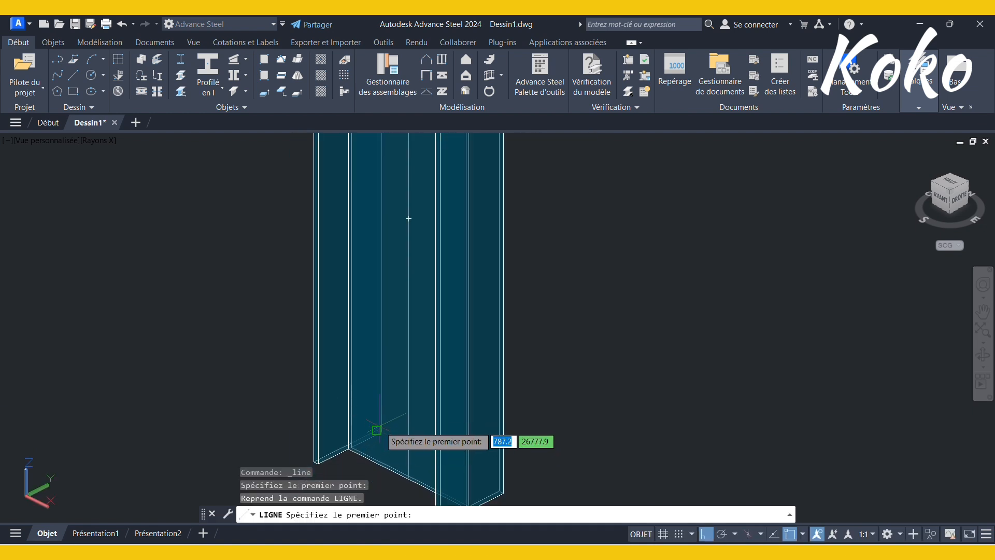
{"action": "key", "text": "Escape"}
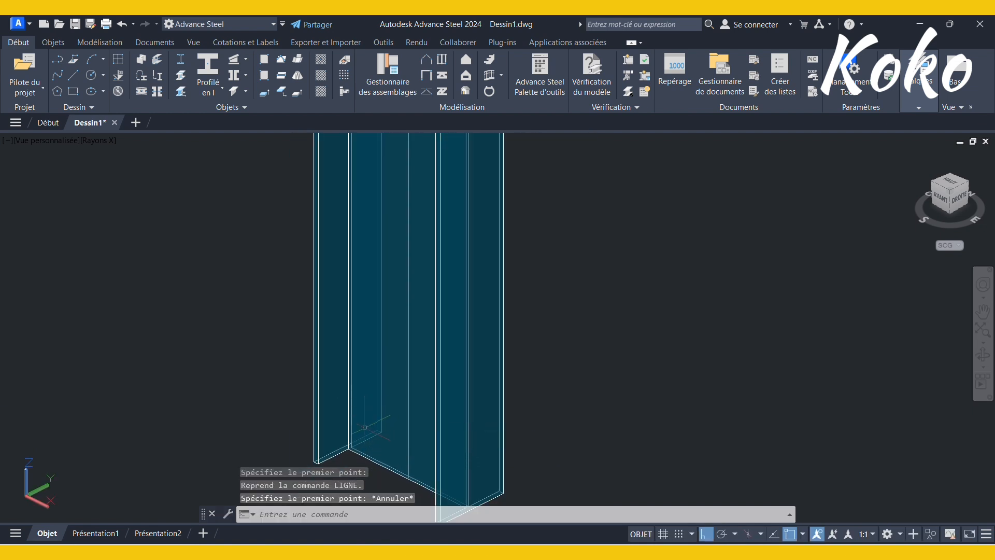
Step: Return the model's visual style to Filaire 2D with the whole beam in view
{"action": "scroll", "coordinate": [382, 413], "scroll_direction": "down", "scroll_amount": 4}
{"action": "scroll", "coordinate": [398, 383], "scroll_direction": "up", "scroll_amount": 1}
{"action": "scroll", "coordinate": [385, 374], "scroll_direction": "down", "scroll_amount": 1}
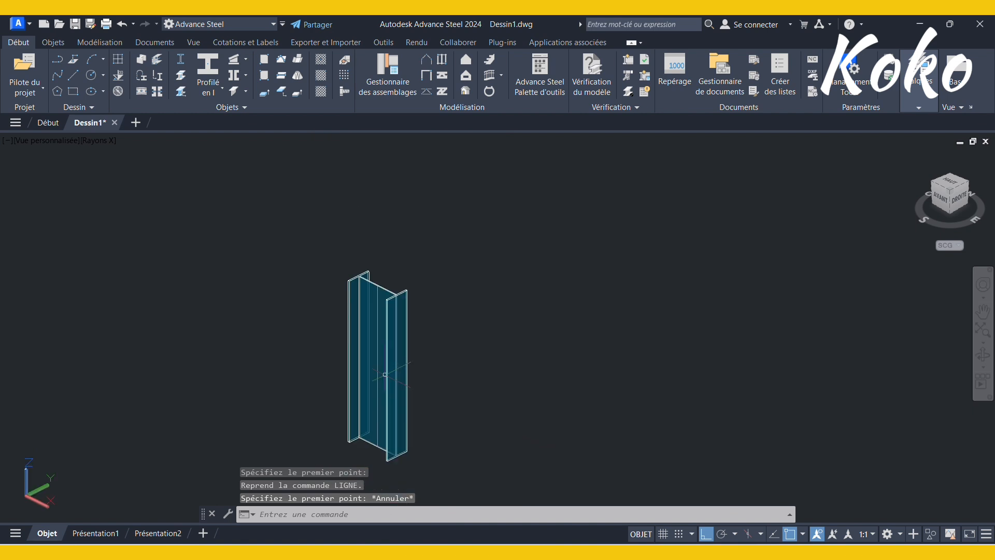
{"action": "left_click", "coordinate": [109, 144]}
{"action": "left_click", "coordinate": [156, 173]}
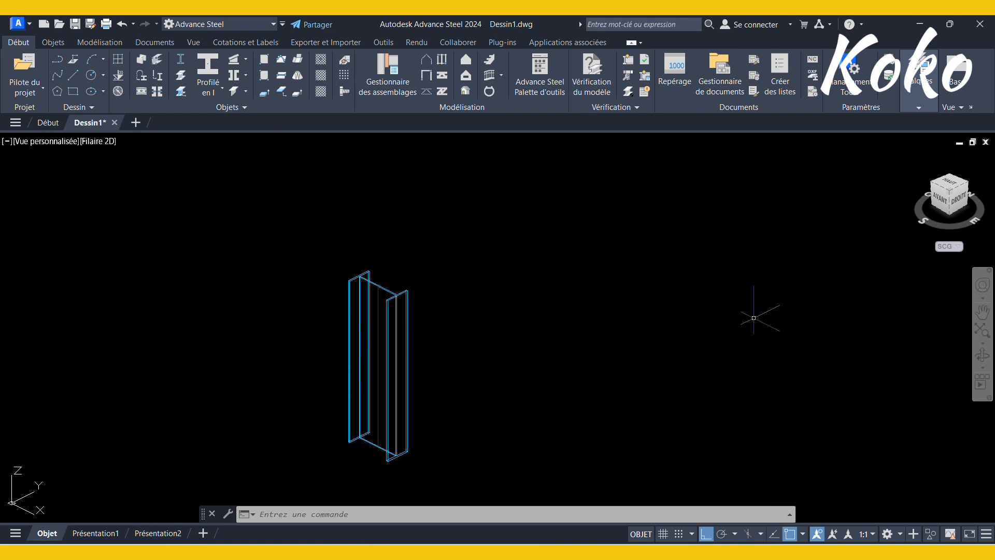
Step: Apply the Filaire visual style and inspect the beam's upper end closely
{"action": "left_click", "coordinate": [95, 143]}
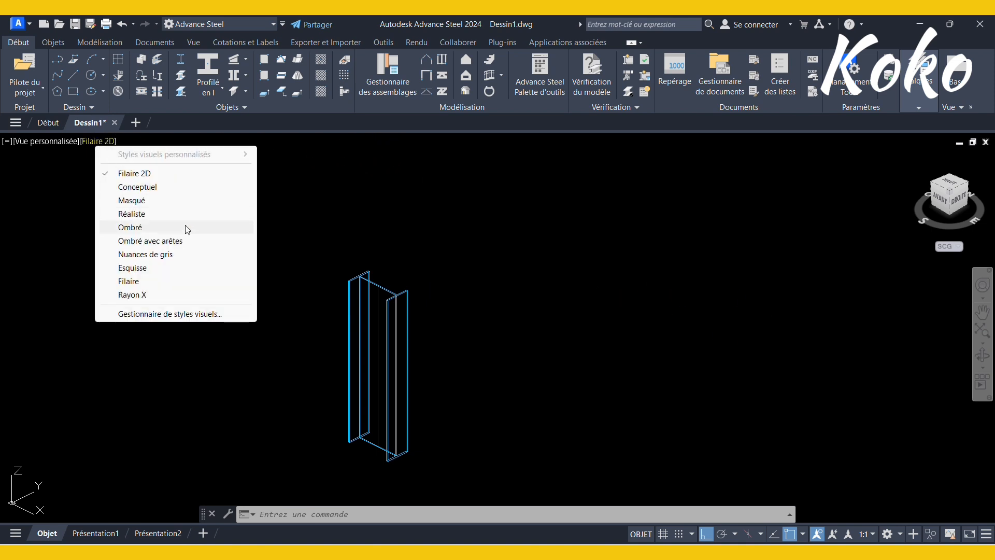
{"action": "left_click", "coordinate": [182, 281]}
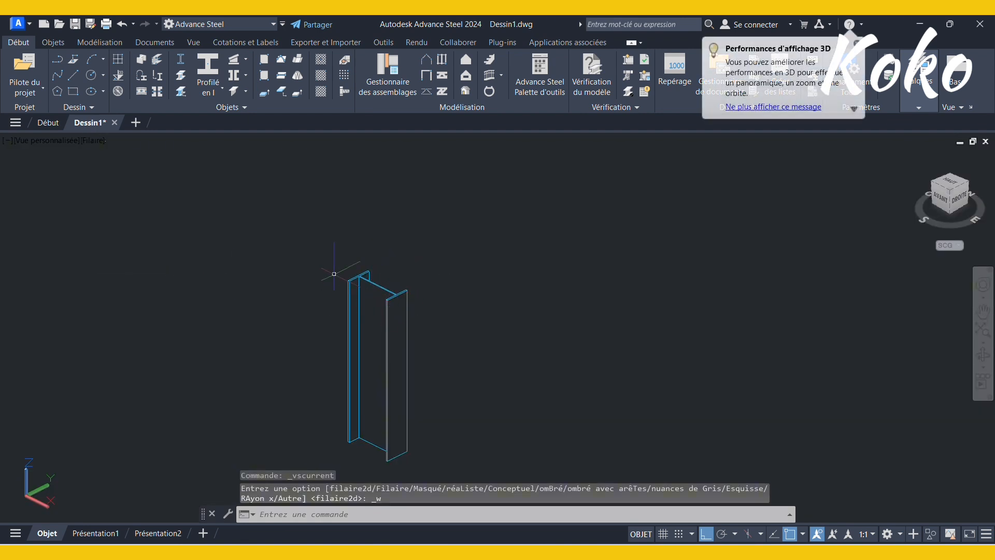
{"action": "scroll", "coordinate": [369, 344], "scroll_direction": "up", "scroll_amount": 6}
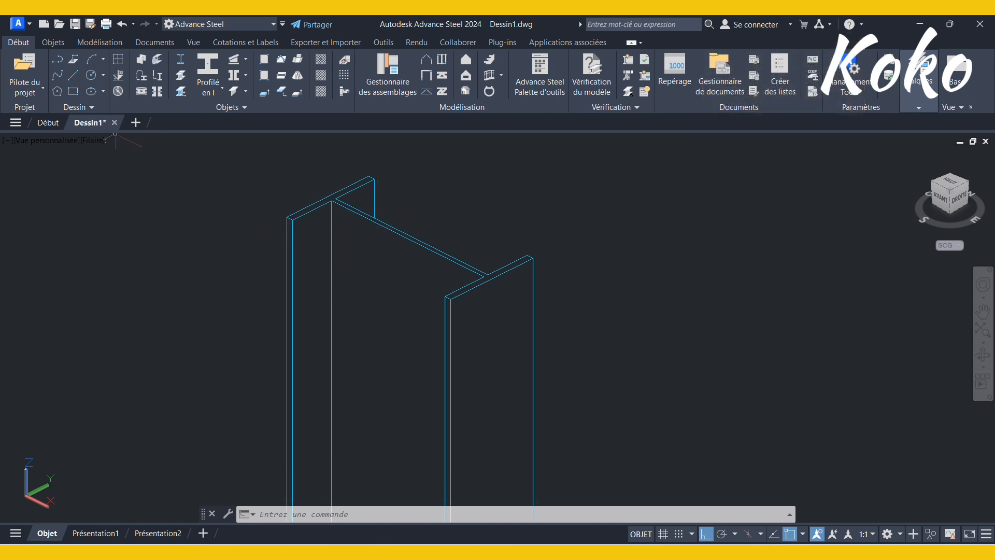
Step: Set the visual style to Esquisse and view the whole beam in it
{"action": "left_click", "coordinate": [95, 142]}
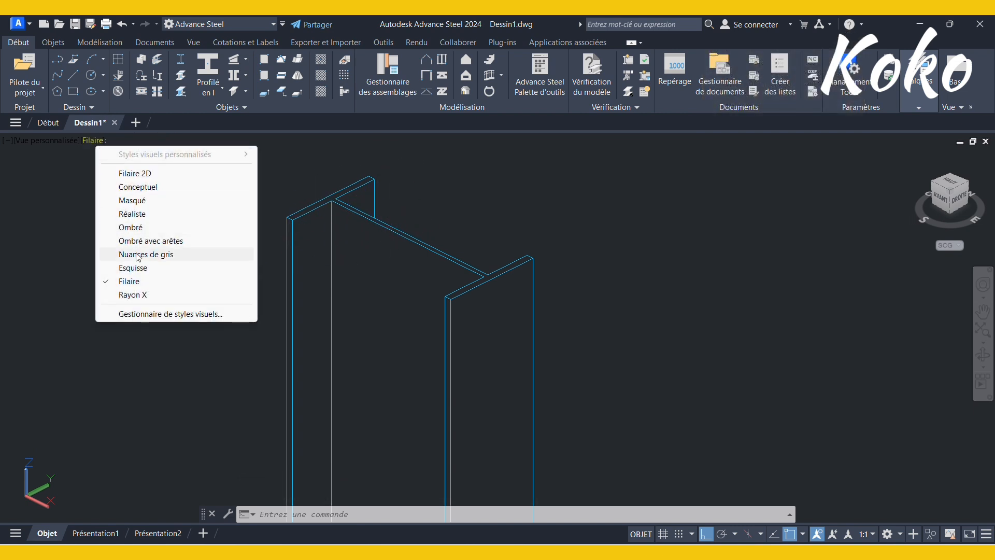
{"action": "left_click", "coordinate": [166, 270]}
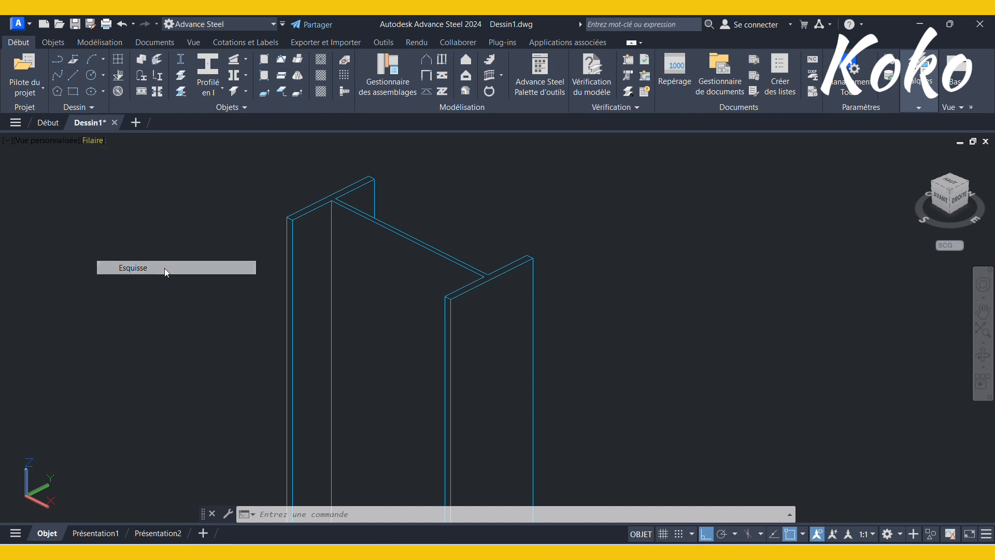
{"action": "mouse_move", "coordinate": [368, 298]}
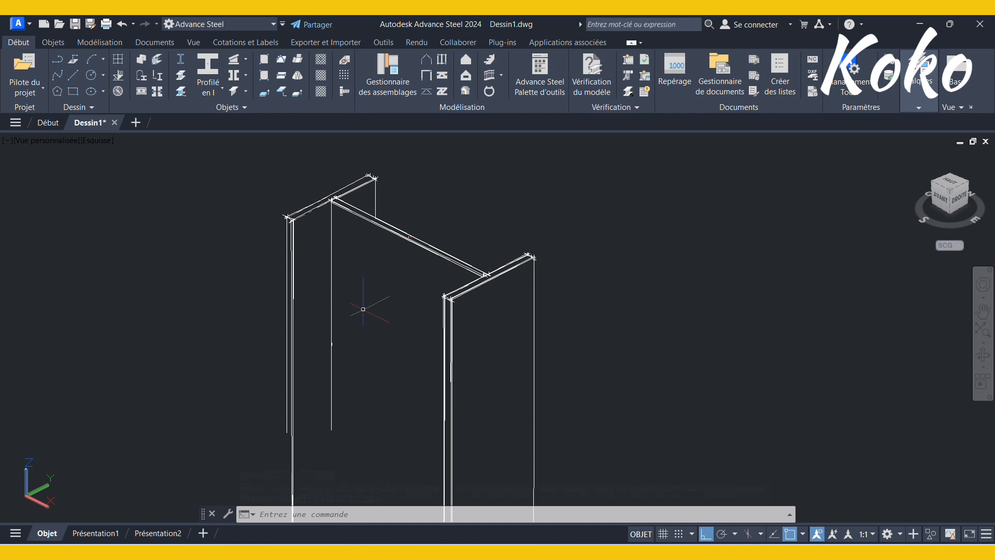
{"action": "scroll", "coordinate": [353, 322], "scroll_direction": "down", "scroll_amount": 5}
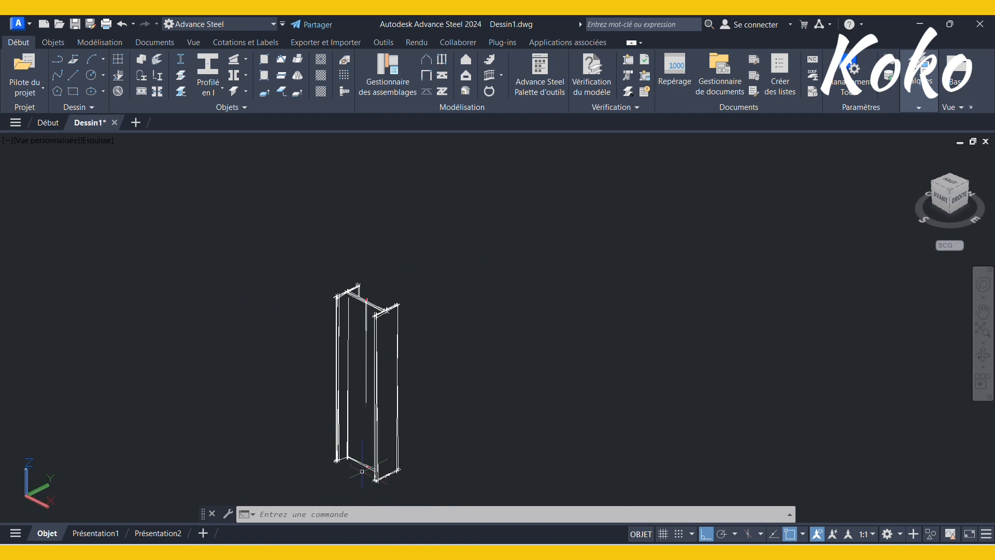
{"action": "scroll", "coordinate": [361, 482], "scroll_direction": "up", "scroll_amount": 3}
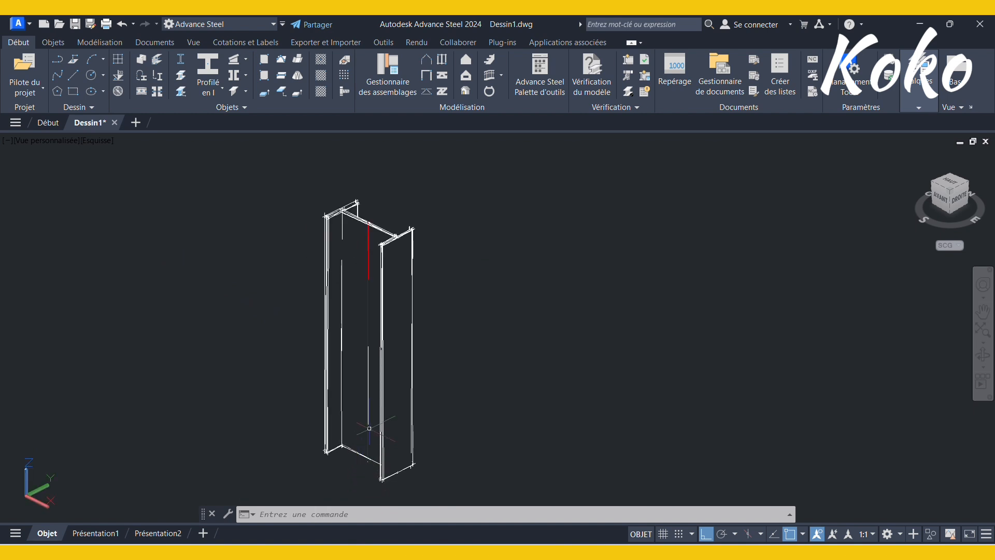
Step: Set the model's visual style to Nuances de gris
{"action": "scroll", "coordinate": [369, 428], "scroll_direction": "down", "scroll_amount": 2}
{"action": "scroll", "coordinate": [373, 455], "scroll_direction": "up", "scroll_amount": 3}
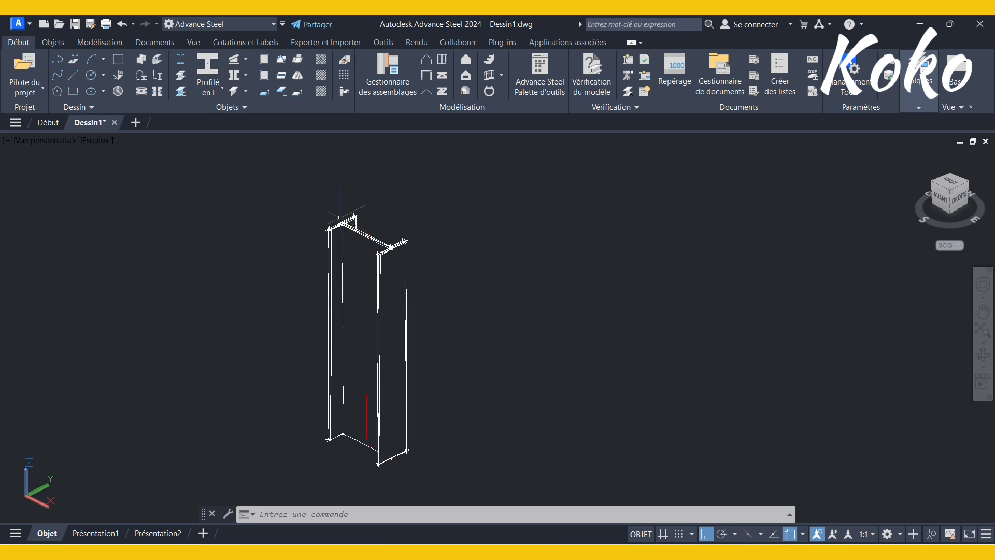
{"action": "left_click", "coordinate": [99, 140]}
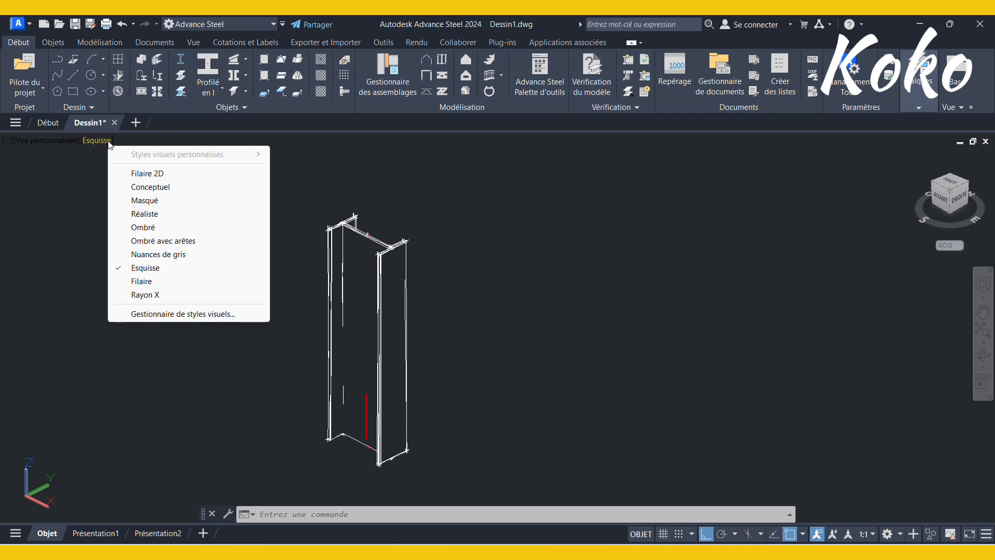
{"action": "left_click", "coordinate": [227, 256]}
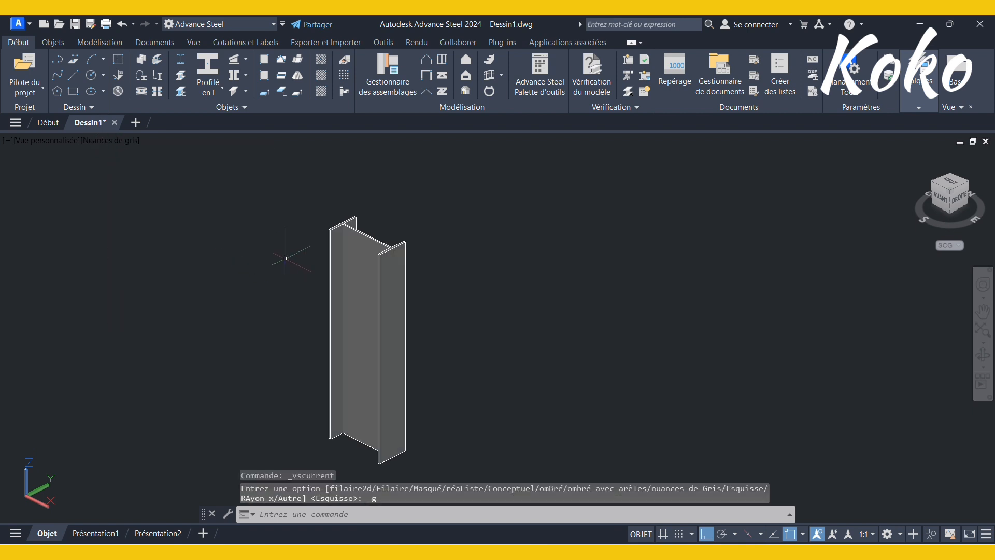
Step: Examine the grey-shaded beam, both its upper end up close and its full height
{"action": "scroll", "coordinate": [352, 234], "scroll_direction": "up", "scroll_amount": 8}
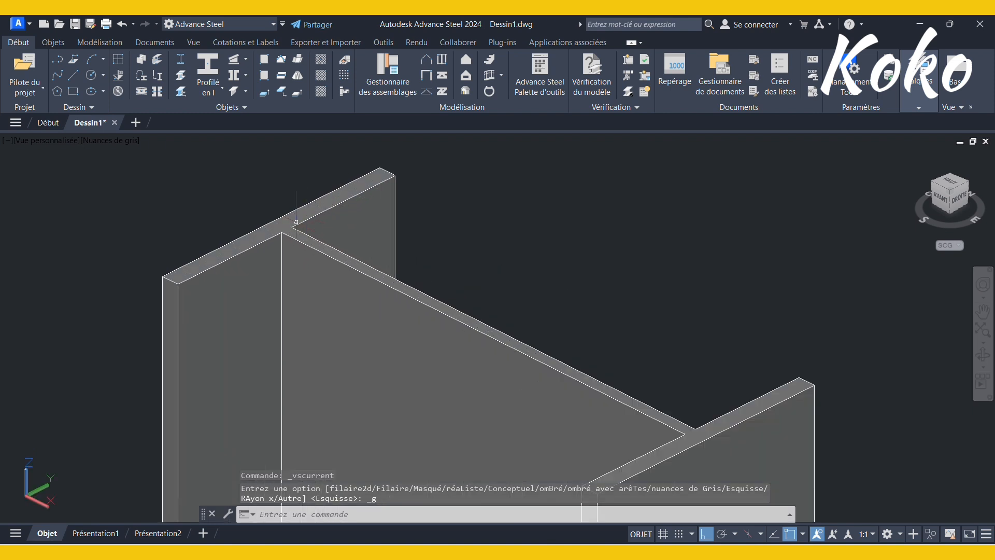
{"action": "scroll", "coordinate": [302, 225], "scroll_direction": "down", "scroll_amount": 6}
{"action": "scroll", "coordinate": [302, 225], "scroll_direction": "down", "scroll_amount": 2}
{"action": "scroll", "coordinate": [300, 239], "scroll_direction": "down", "scroll_amount": 3}
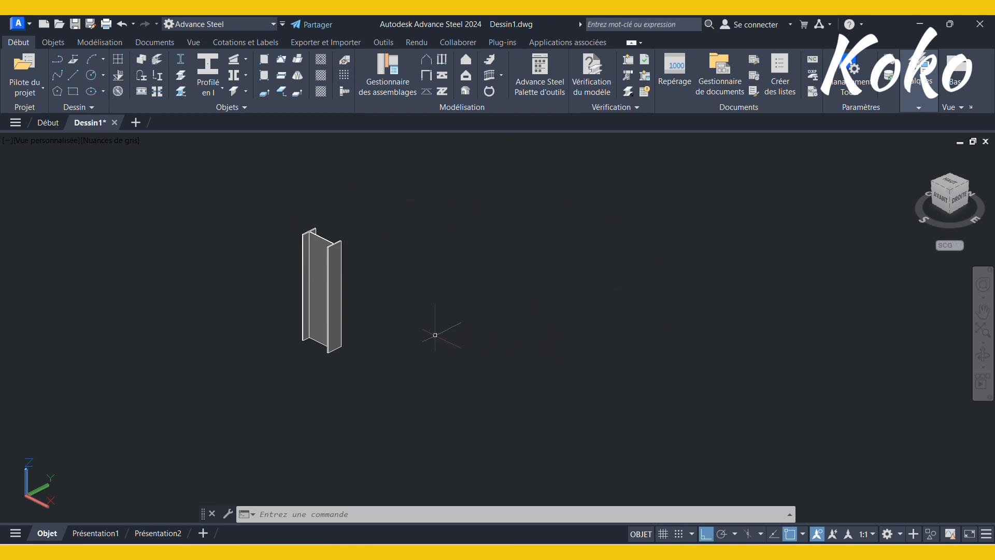
{"action": "scroll", "coordinate": [304, 207], "scroll_direction": "up", "scroll_amount": 4}
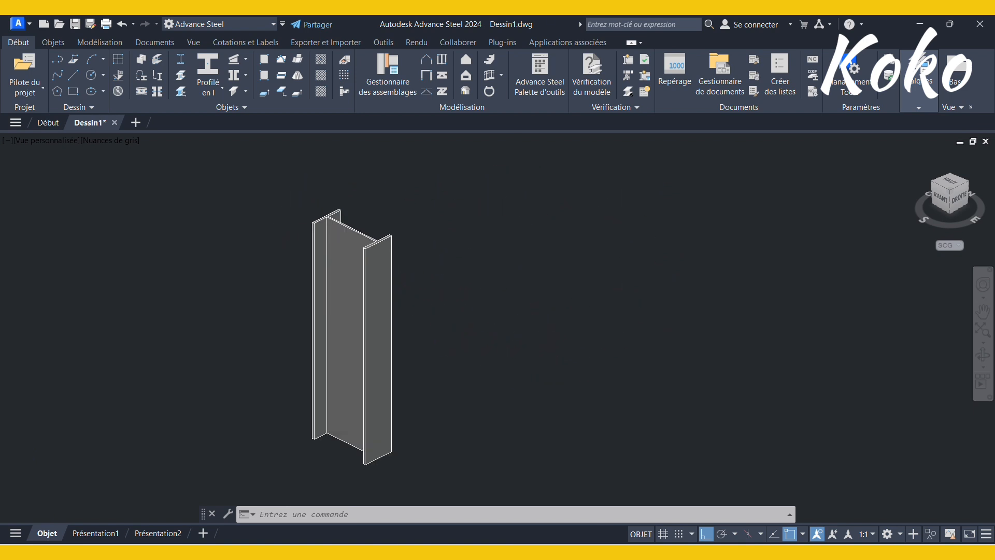
{"action": "scroll", "coordinate": [369, 227], "scroll_direction": "down", "scroll_amount": 1}
{"action": "scroll", "coordinate": [342, 211], "scroll_direction": "up", "scroll_amount": 2}
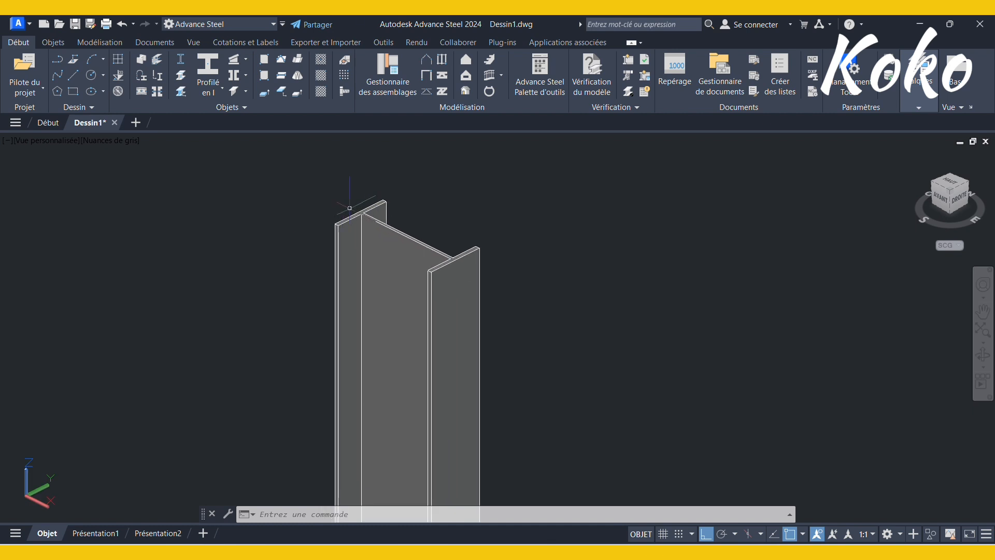
{"action": "scroll", "coordinate": [331, 259], "scroll_direction": "down", "scroll_amount": 2}
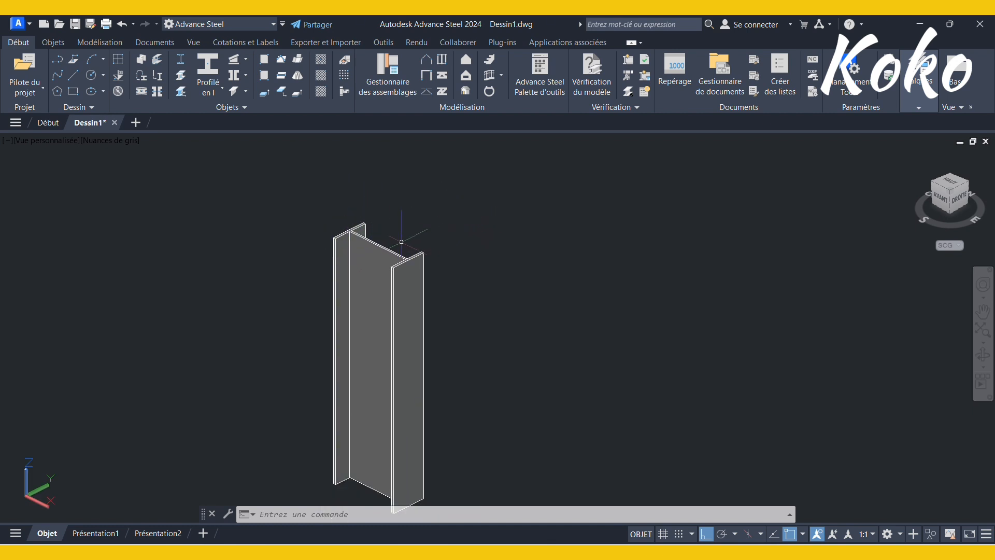
Step: Apply the Ombré visual style and inspect the beam's upper end and overall shape
{"action": "left_click", "coordinate": [111, 141]}
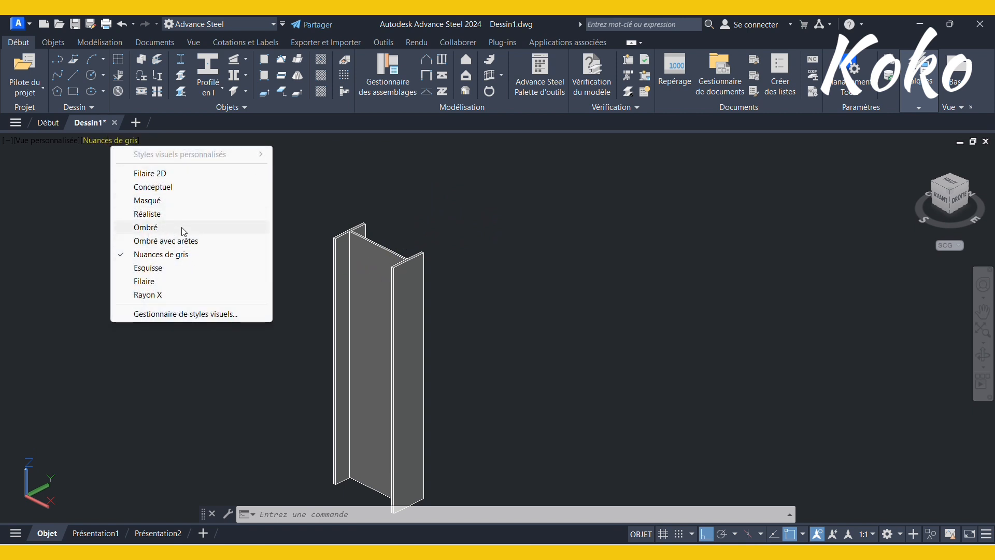
{"action": "left_click", "coordinate": [150, 227]}
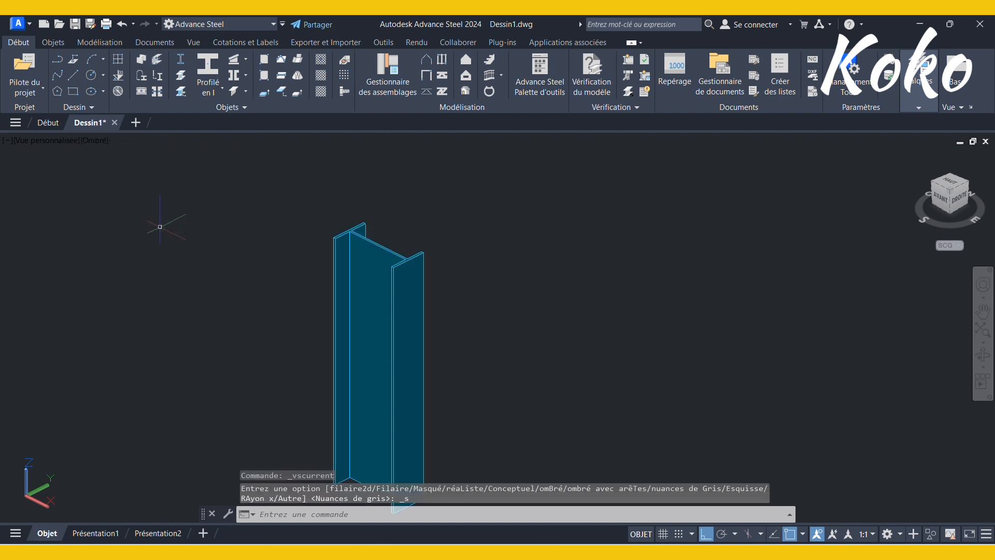
{"action": "scroll", "coordinate": [384, 232], "scroll_direction": "up", "scroll_amount": 3}
{"action": "scroll", "coordinate": [384, 231], "scroll_direction": "up", "scroll_amount": 5}
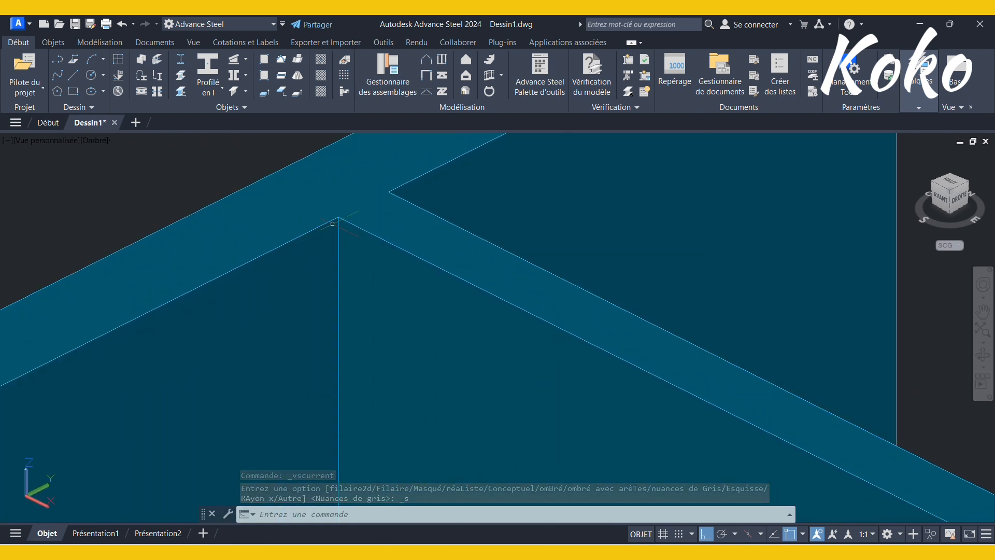
{"action": "scroll", "coordinate": [358, 228], "scroll_direction": "down", "scroll_amount": 2}
{"action": "scroll", "coordinate": [358, 228], "scroll_direction": "down", "scroll_amount": 6}
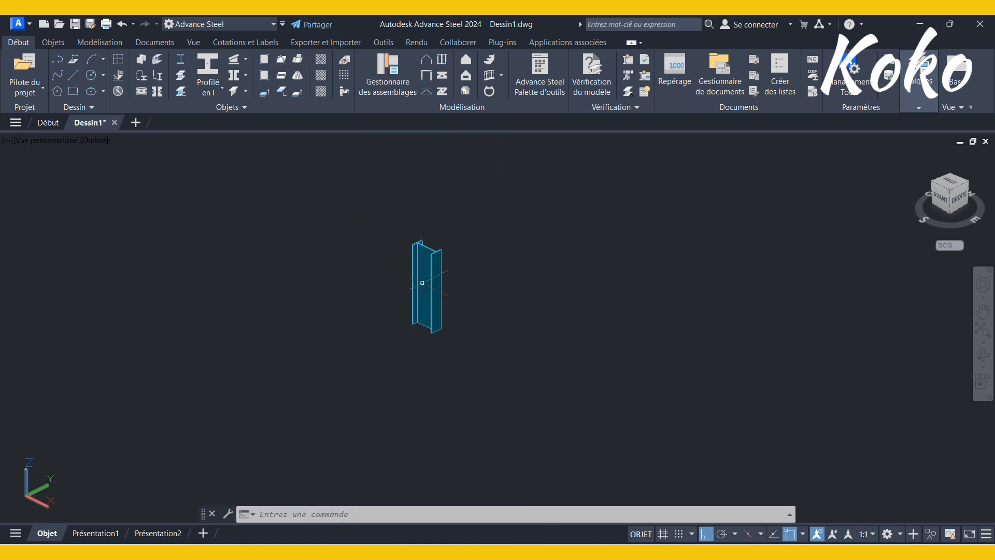
{"action": "scroll", "coordinate": [422, 282], "scroll_direction": "down", "scroll_amount": 3}
{"action": "scroll", "coordinate": [416, 309], "scroll_direction": "up", "scroll_amount": 6}
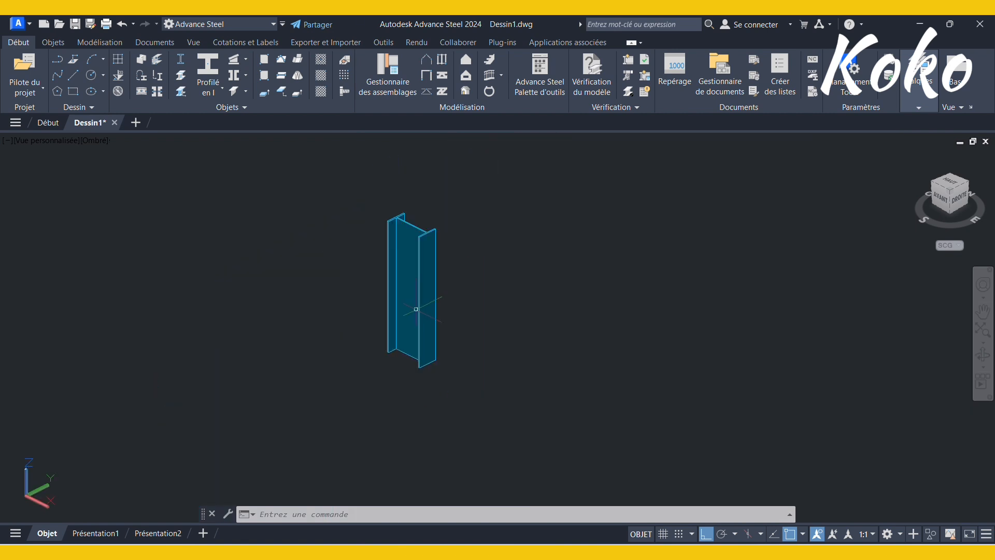
{"action": "scroll", "coordinate": [409, 216], "scroll_direction": "up", "scroll_amount": 3}
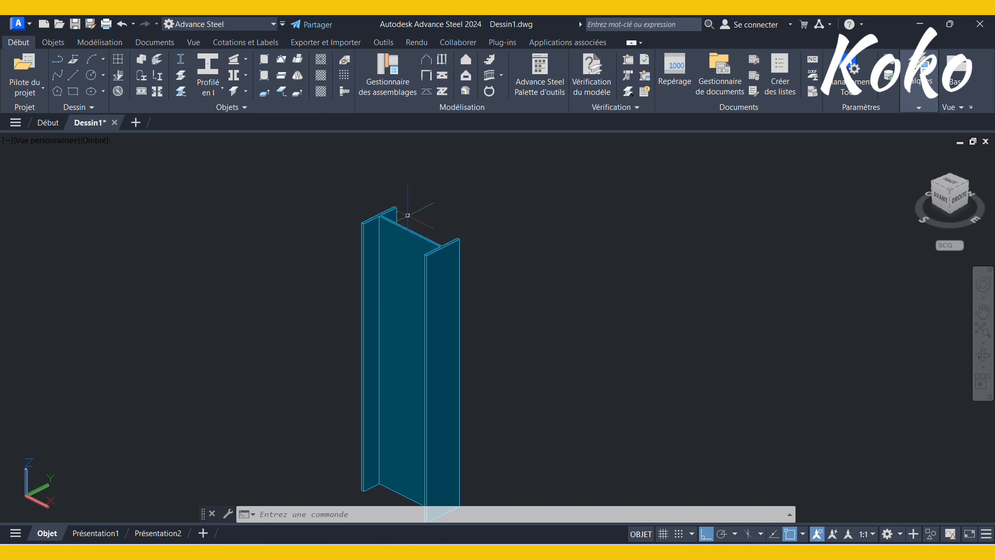
{"action": "scroll", "coordinate": [374, 221], "scroll_direction": "up", "scroll_amount": 2}
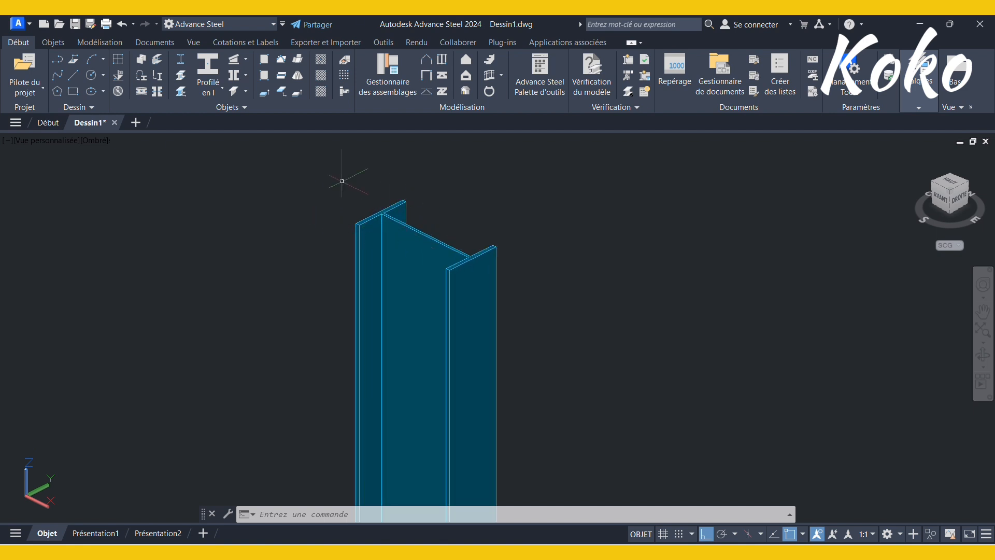
Step: Switch the visual style to Réaliste and inspect the beam's upper end
{"action": "left_click", "coordinate": [97, 140]}
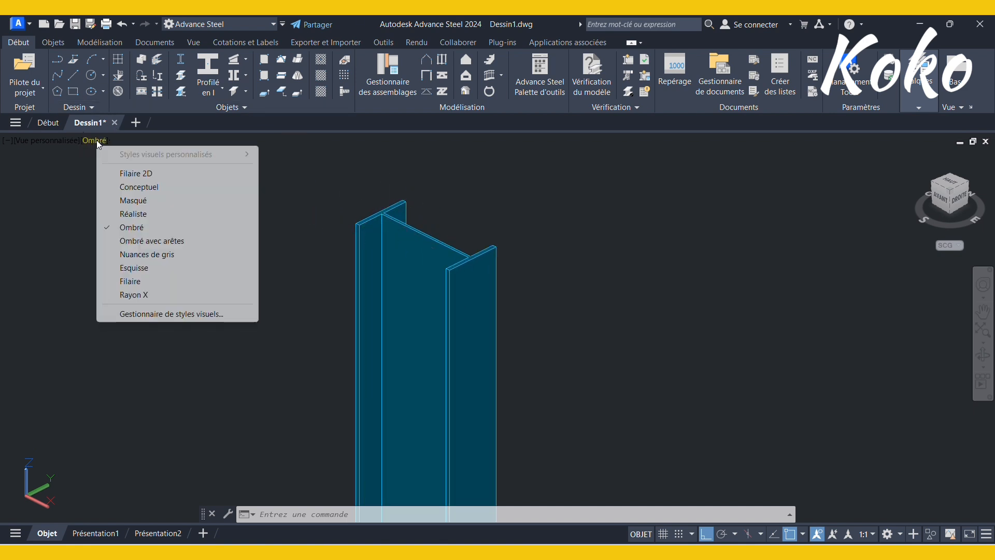
{"action": "left_click", "coordinate": [167, 215]}
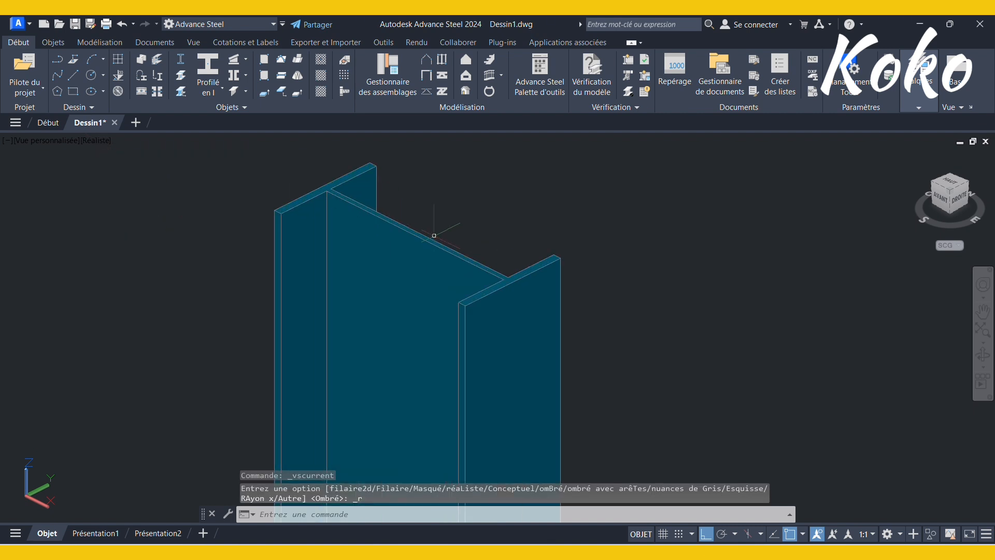
{"action": "scroll", "coordinate": [427, 232], "scroll_direction": "up", "scroll_amount": 5}
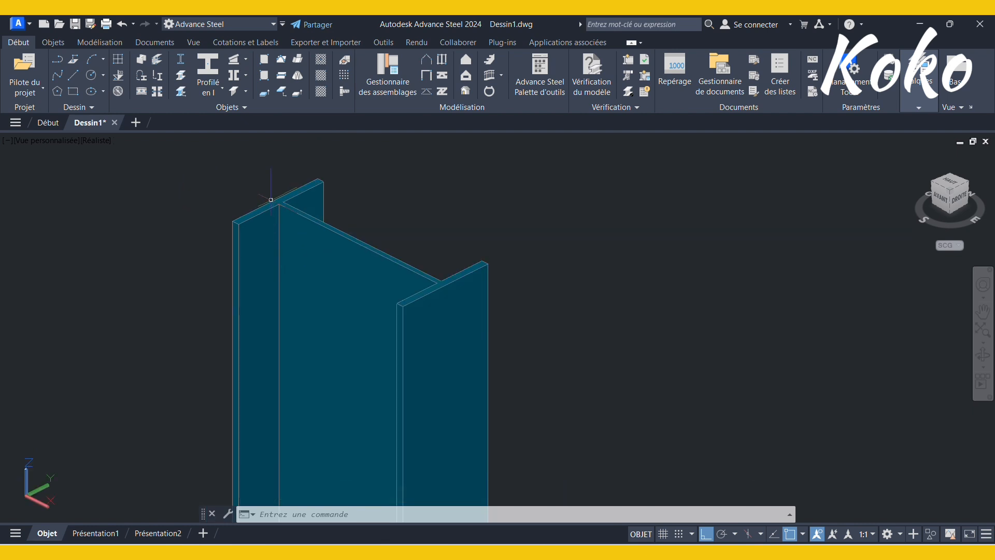
{"action": "scroll", "coordinate": [225, 223], "scroll_direction": "up", "scroll_amount": 2}
{"action": "scroll", "coordinate": [289, 220], "scroll_direction": "down", "scroll_amount": 2}
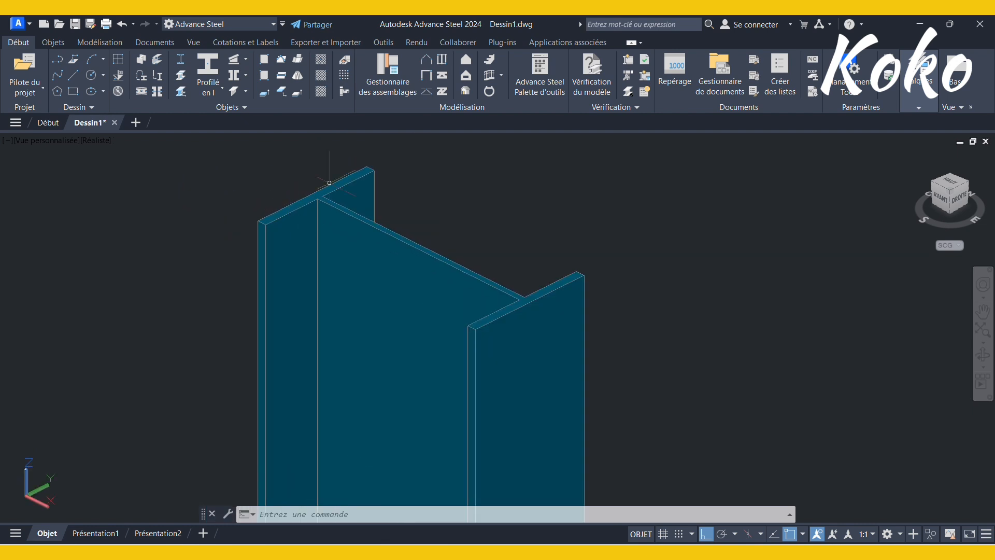
Step: Render the current view of the beam's upper end, declining to install the medium image library
{"action": "left_click", "coordinate": [410, 44]}
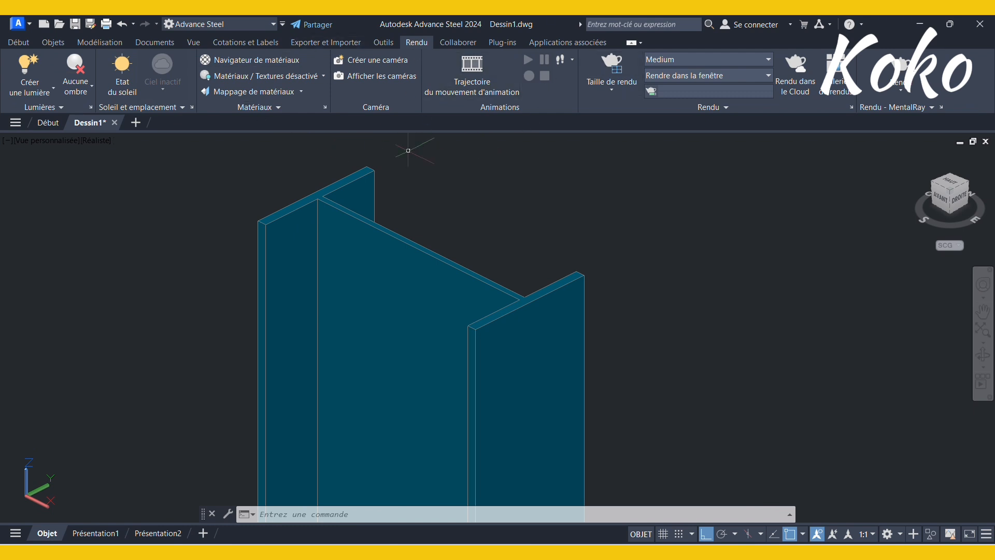
{"action": "left_click", "coordinate": [611, 78]}
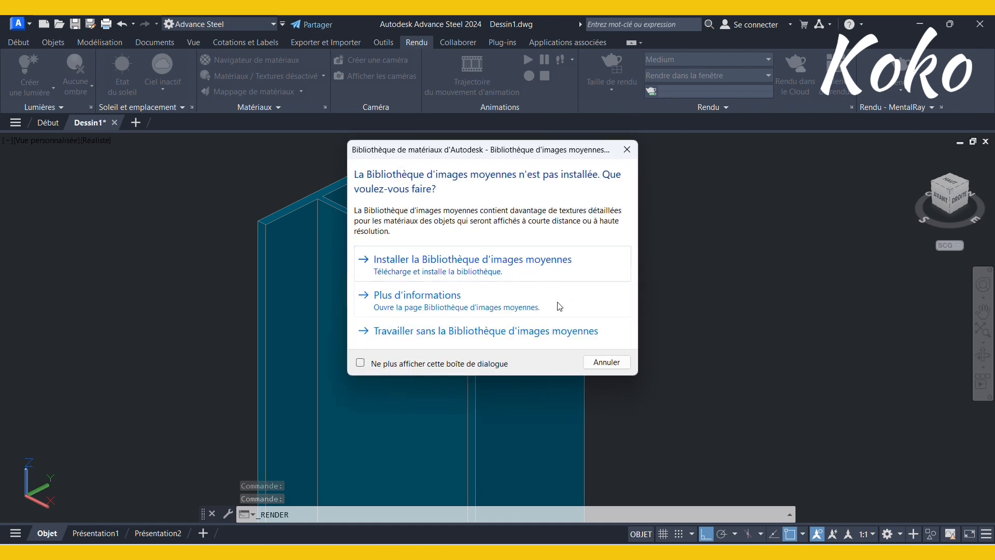
{"action": "left_click", "coordinate": [607, 361]}
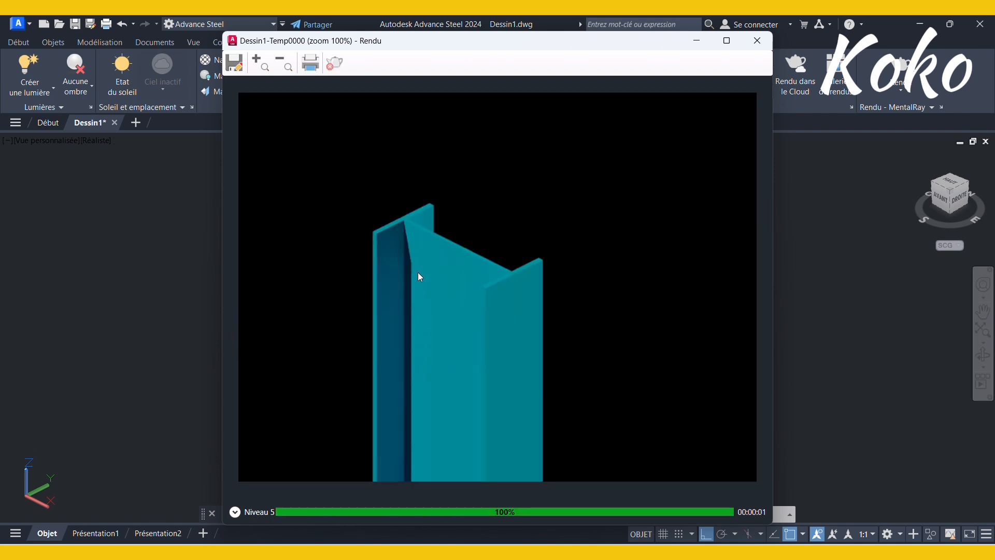
Step: Inspect the rendered beam image at 200% and 100% zoom and close the render window
{"action": "scroll", "coordinate": [402, 244], "scroll_direction": "up", "scroll_amount": 1}
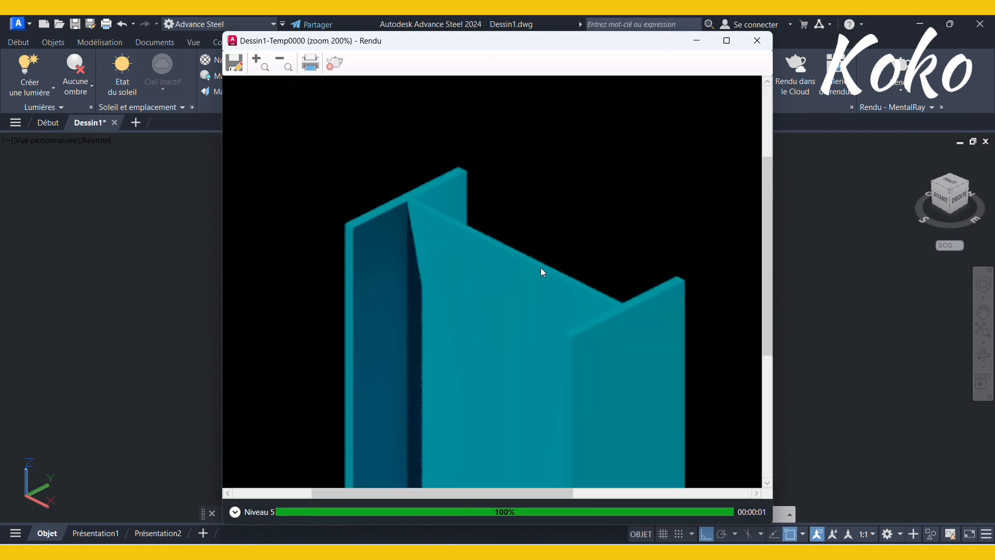
{"action": "scroll", "coordinate": [282, 213], "scroll_direction": "down", "scroll_amount": 1}
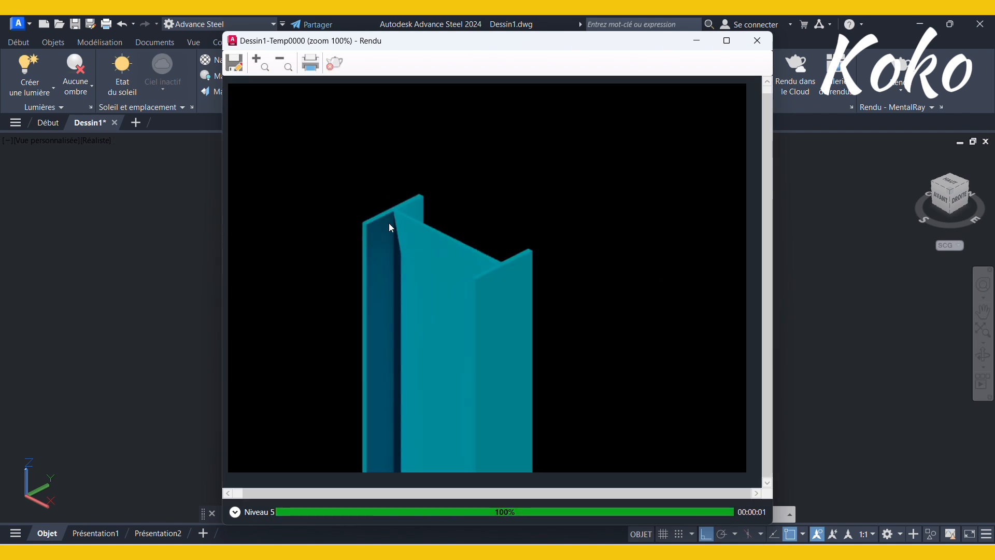
{"action": "scroll", "coordinate": [388, 223], "scroll_direction": "up", "scroll_amount": 1}
{"action": "scroll", "coordinate": [371, 215], "scroll_direction": "down", "scroll_amount": 1}
{"action": "left_click", "coordinate": [759, 36]}
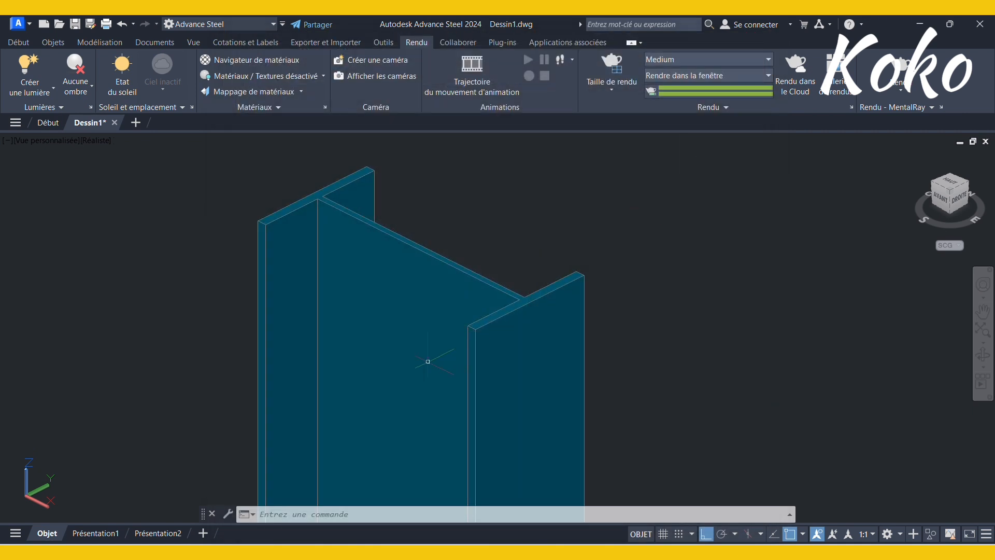
Step: Render the beam again from its left-front side without installing the image library, and close the resulting image
{"action": "middle_click_drag", "start_coordinate": [427, 361], "coordinate": [575, 372], "text": "shift"}
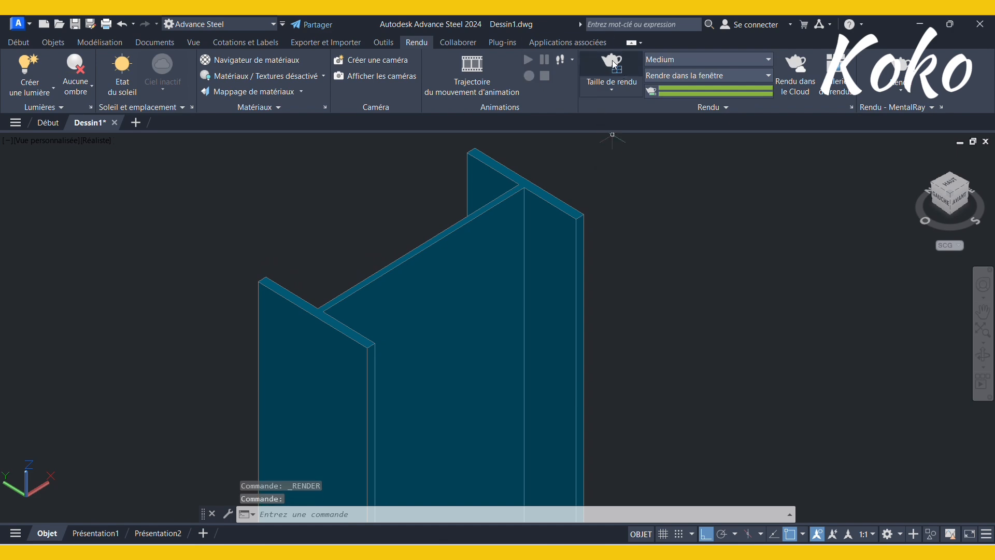
{"action": "left_click", "coordinate": [605, 64]}
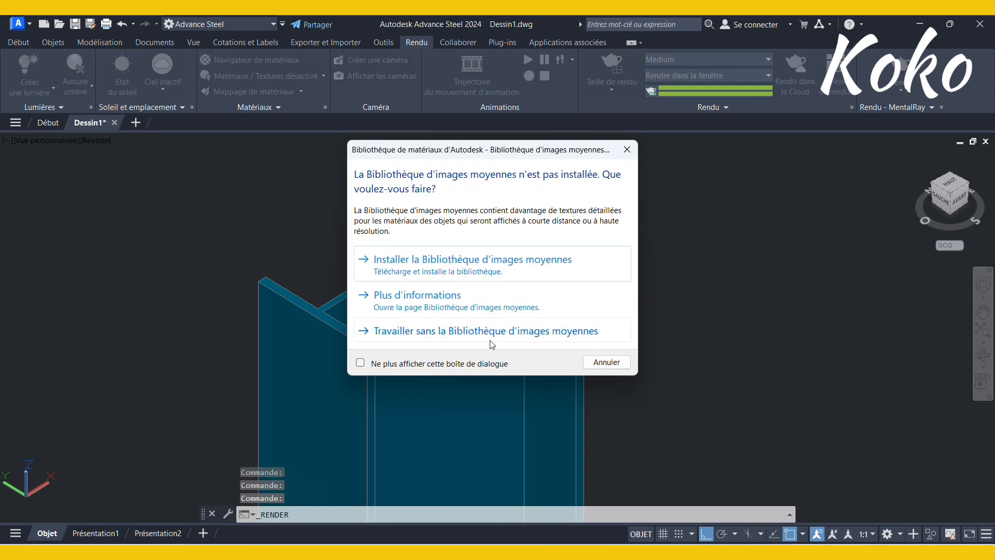
{"action": "left_click", "coordinate": [591, 362]}
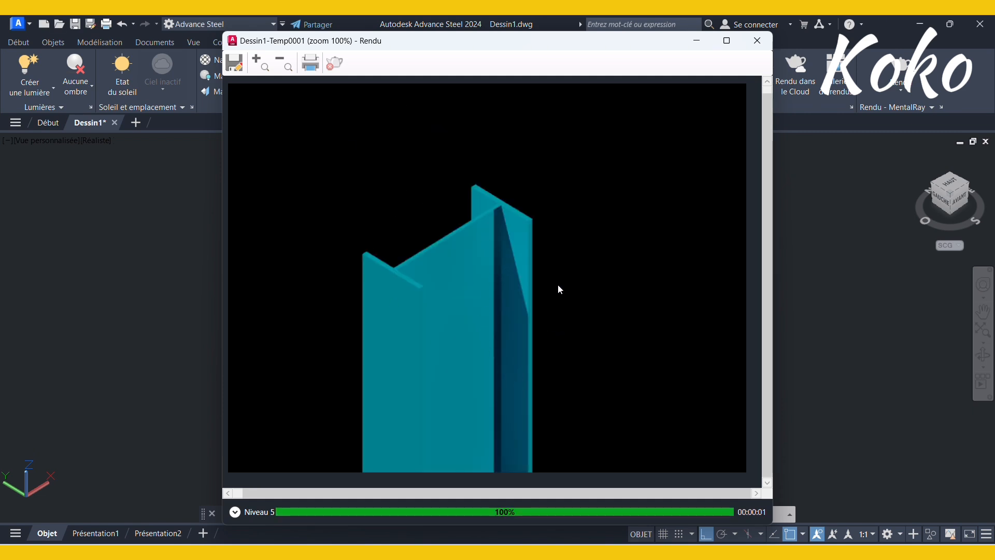
{"action": "left_click", "coordinate": [755, 40]}
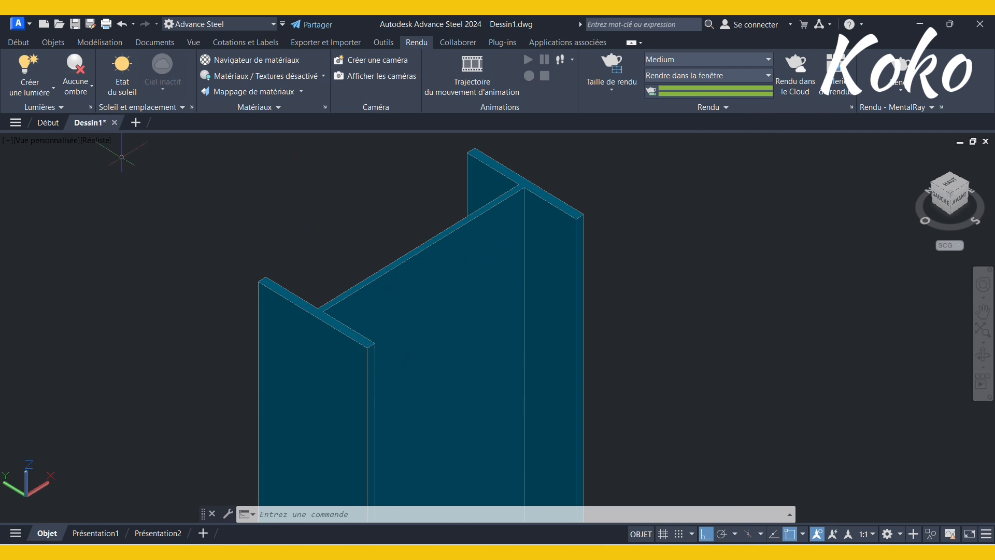
Step: Show the beam in the Masqué visual style, followed by the Conceptuel style with a closer look at its upper end
{"action": "left_click", "coordinate": [97, 141]}
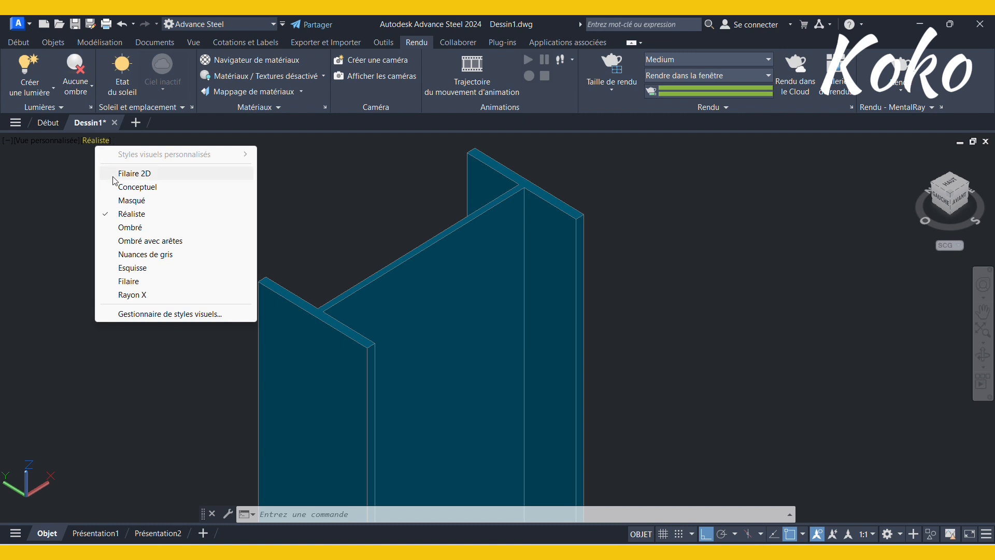
{"action": "left_click", "coordinate": [163, 203]}
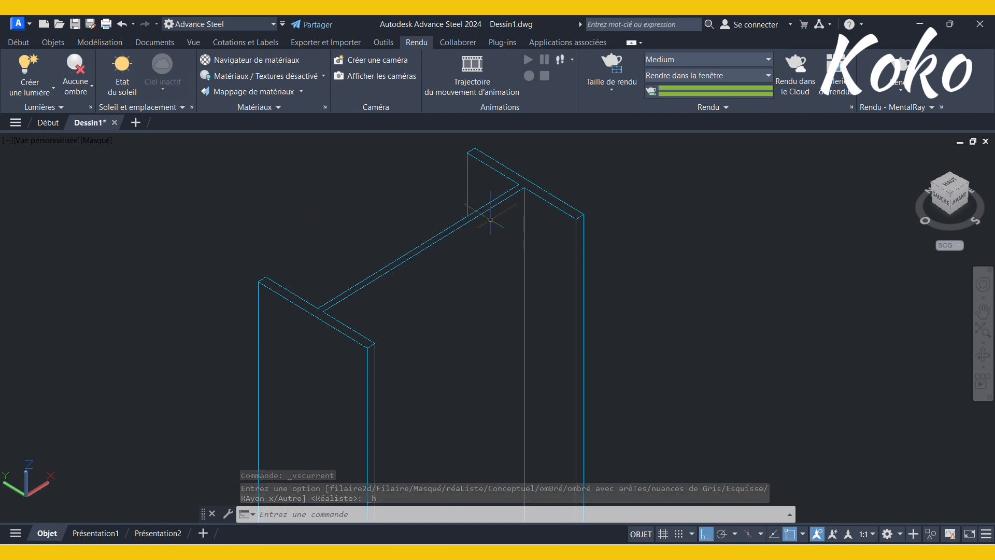
{"action": "left_click", "coordinate": [105, 146]}
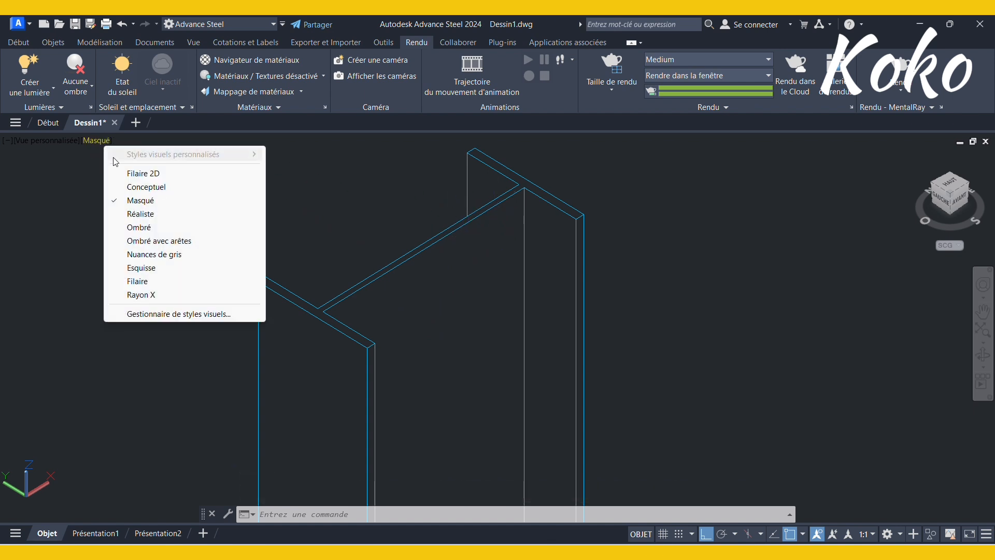
{"action": "left_click", "coordinate": [159, 185]}
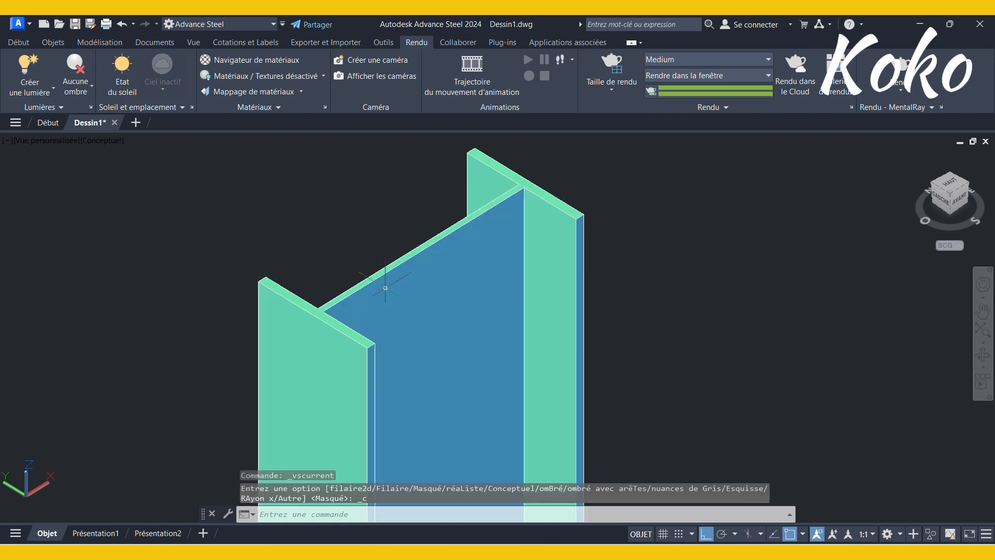
{"action": "scroll", "coordinate": [275, 287], "scroll_direction": "up", "scroll_amount": 5}
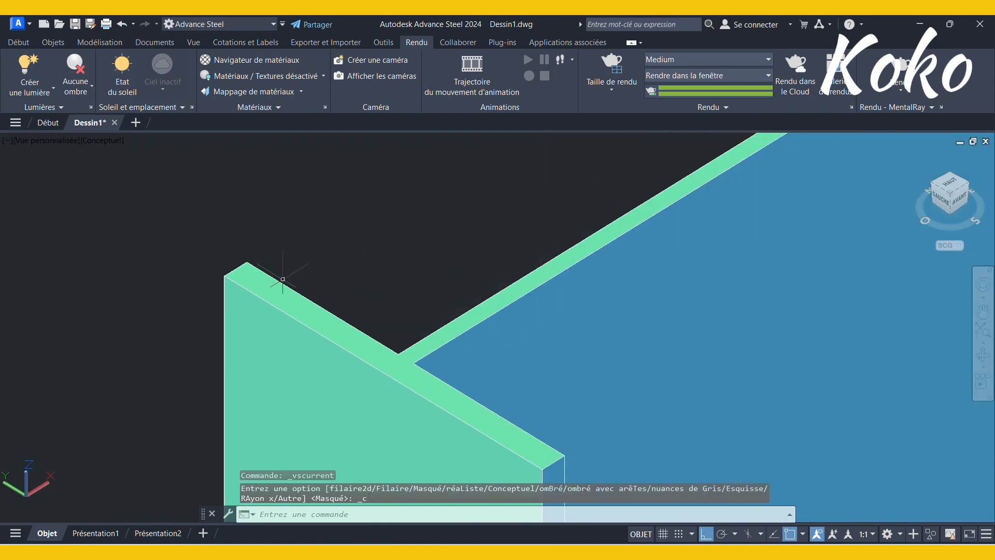
{"action": "scroll", "coordinate": [357, 322], "scroll_direction": "down", "scroll_amount": 10}
{"action": "scroll", "coordinate": [358, 323], "scroll_direction": "up", "scroll_amount": 6}
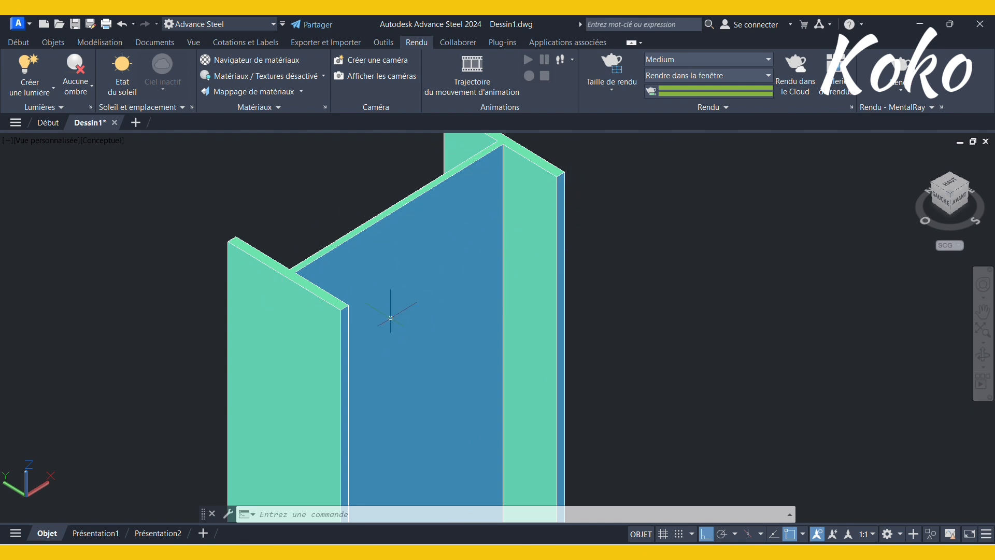
Step: Examine the beam in the Conceptuel style from its front-right side, both its upper end and its full length
{"action": "middle_click_drag", "start_coordinate": [408, 359], "coordinate": [365, 275], "text": "shift"}
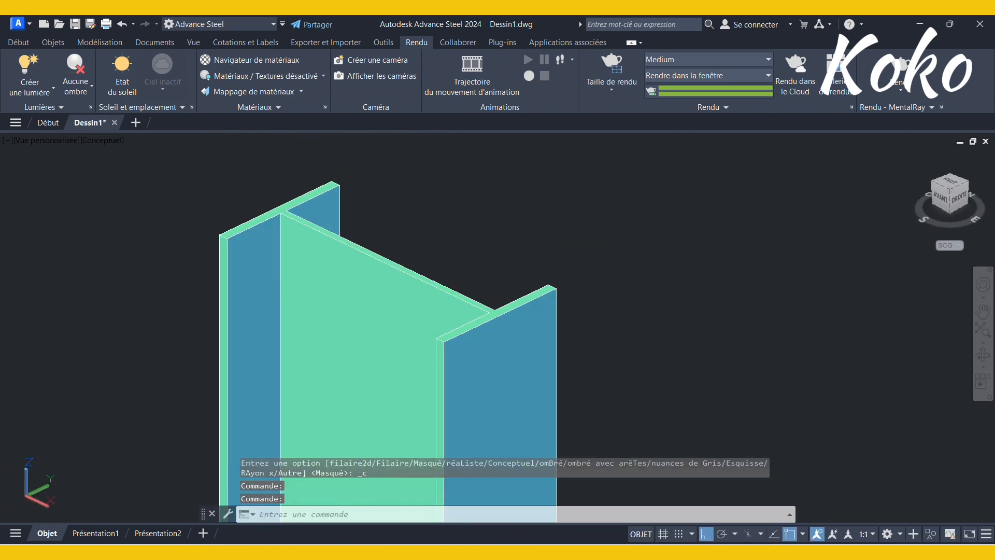
{"action": "scroll", "coordinate": [374, 275], "scroll_direction": "up", "scroll_amount": 9}
{"action": "scroll", "coordinate": [384, 272], "scroll_direction": "down", "scroll_amount": 4}
{"action": "scroll", "coordinate": [384, 272], "scroll_direction": "down", "scroll_amount": 8}
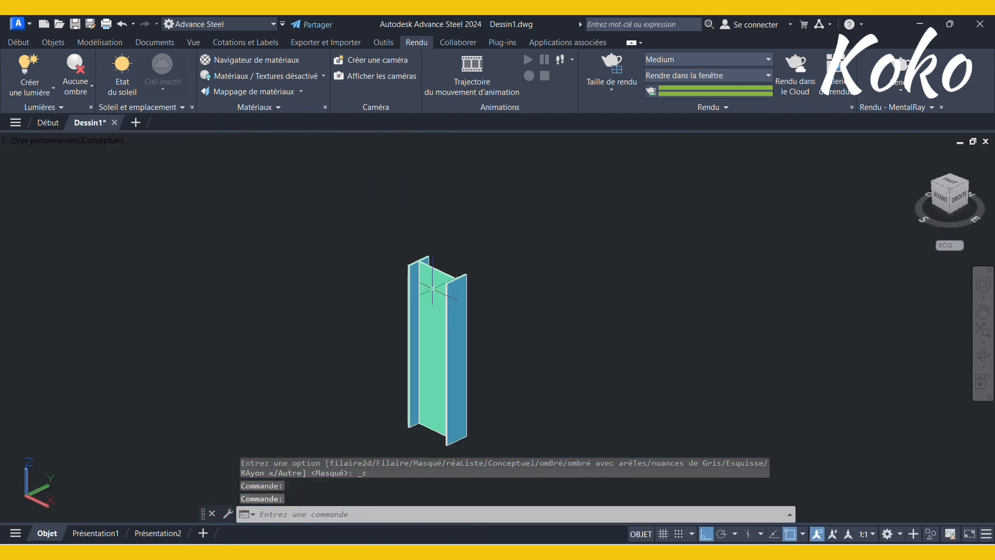
{"action": "scroll", "coordinate": [370, 255], "scroll_direction": "down", "scroll_amount": 2}
{"action": "scroll", "coordinate": [409, 290], "scroll_direction": "up", "scroll_amount": 6}
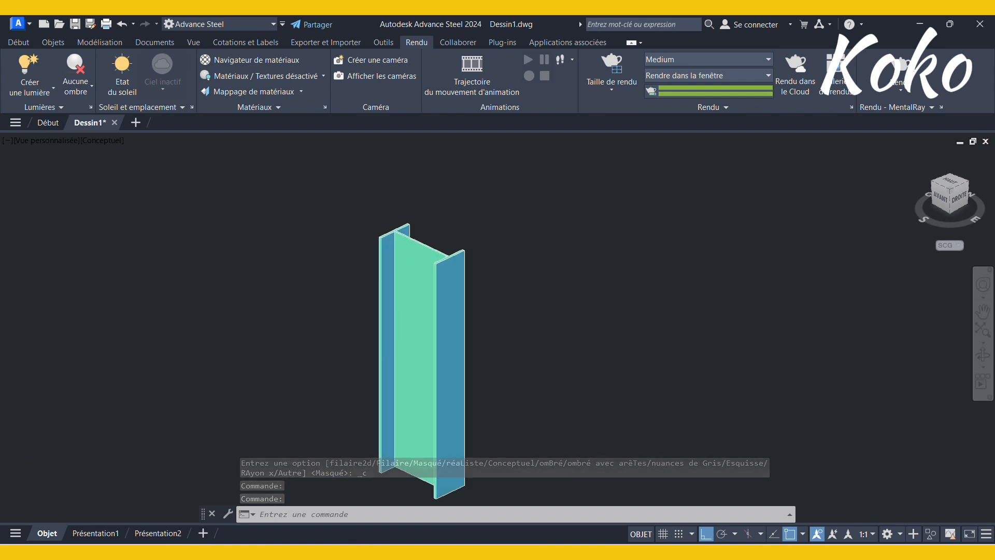
{"action": "scroll", "coordinate": [412, 300], "scroll_direction": "down", "scroll_amount": 6}
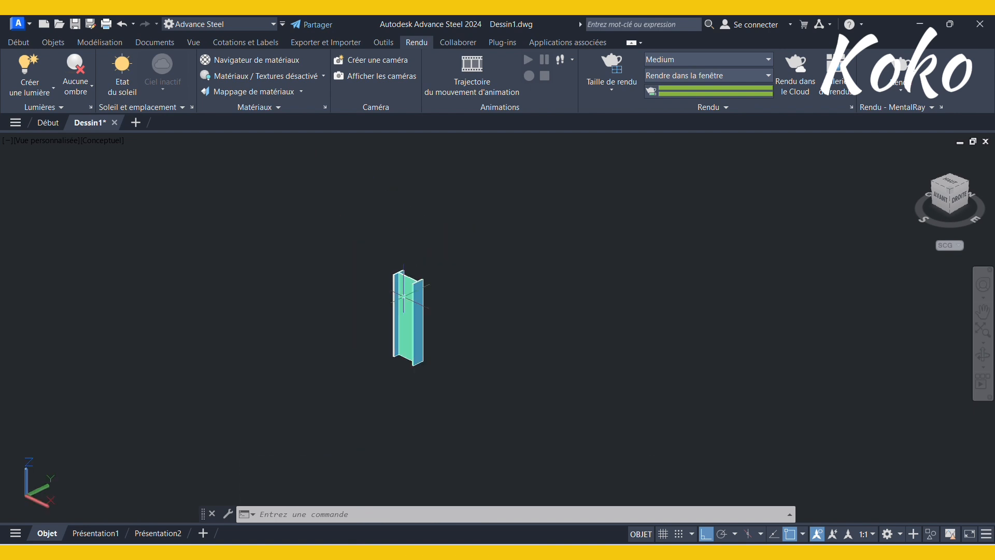
{"action": "scroll", "coordinate": [409, 305], "scroll_direction": "up", "scroll_amount": 6}
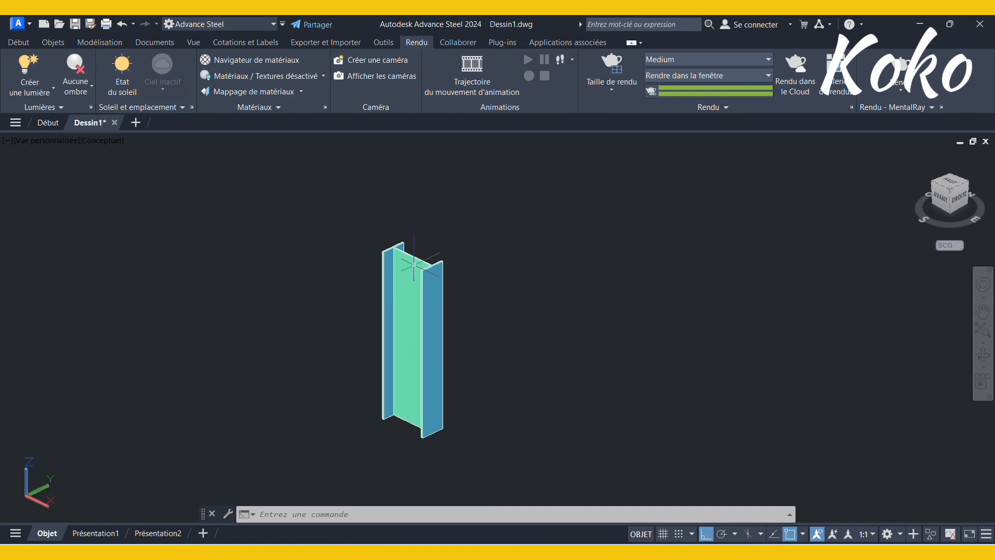
{"action": "scroll", "coordinate": [362, 204], "scroll_direction": "up", "scroll_amount": 4}
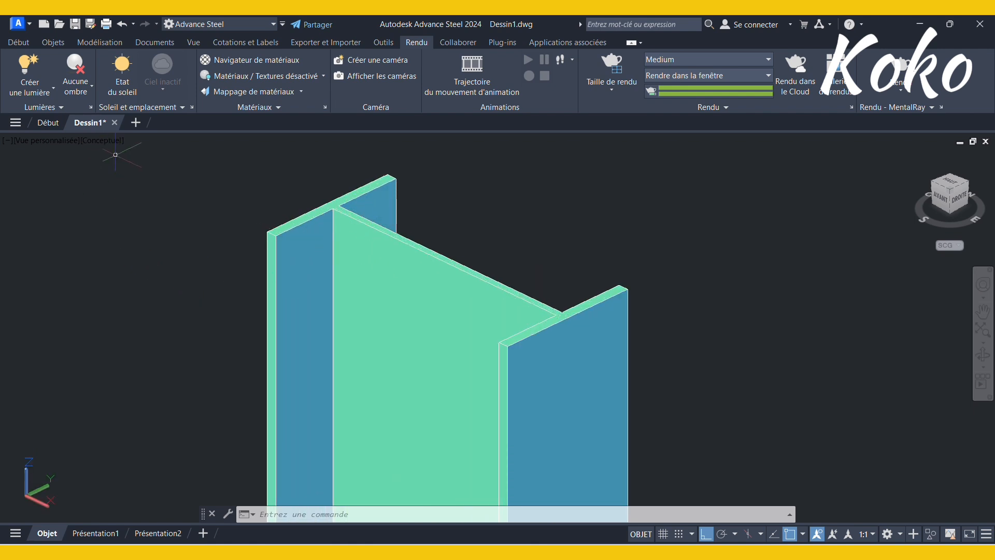
{"action": "mouse_move", "coordinate": [470, 327]}
{"action": "scroll", "coordinate": [386, 266], "scroll_direction": "down", "scroll_amount": 4}
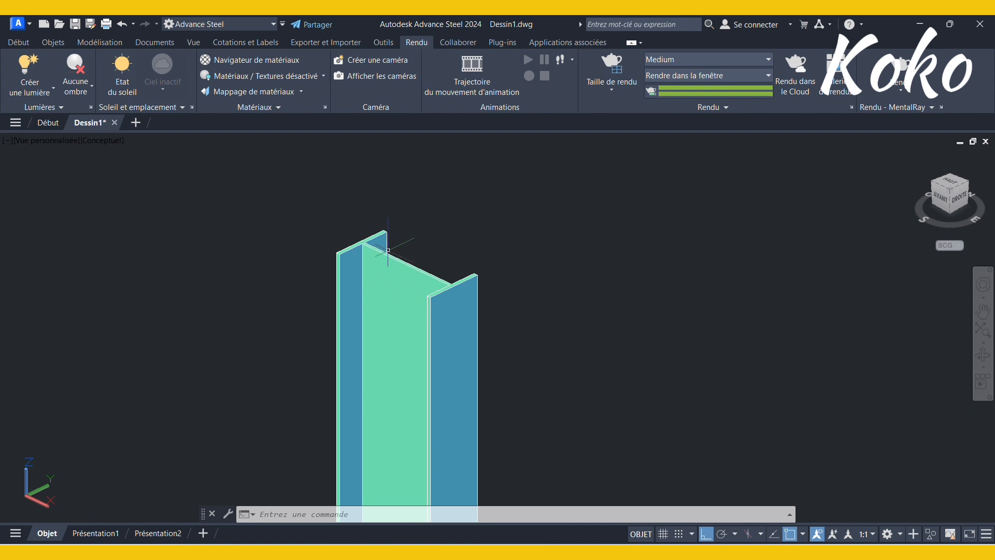
{"action": "scroll", "coordinate": [393, 270], "scroll_direction": "down", "scroll_amount": 2}
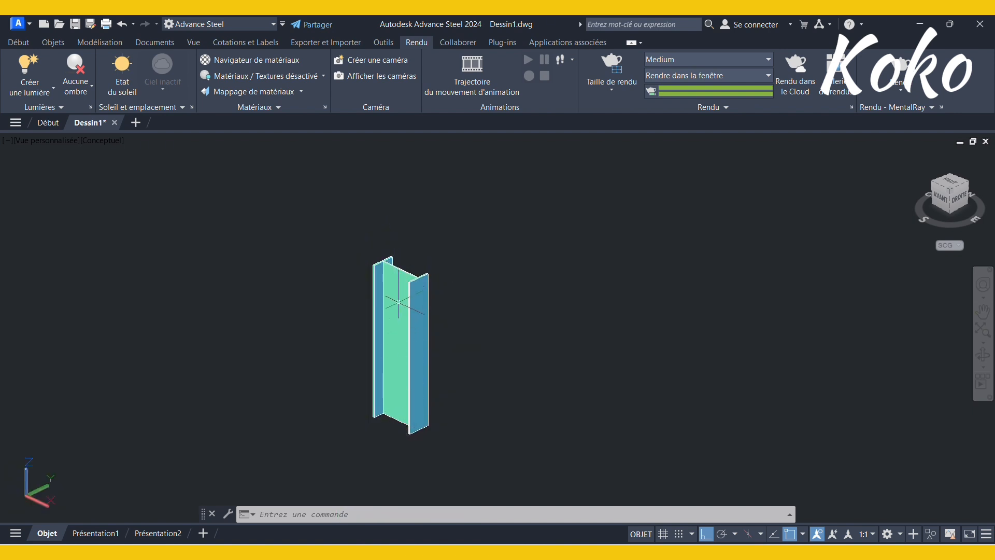
{"action": "scroll", "coordinate": [400, 258], "scroll_direction": "up", "scroll_amount": 3}
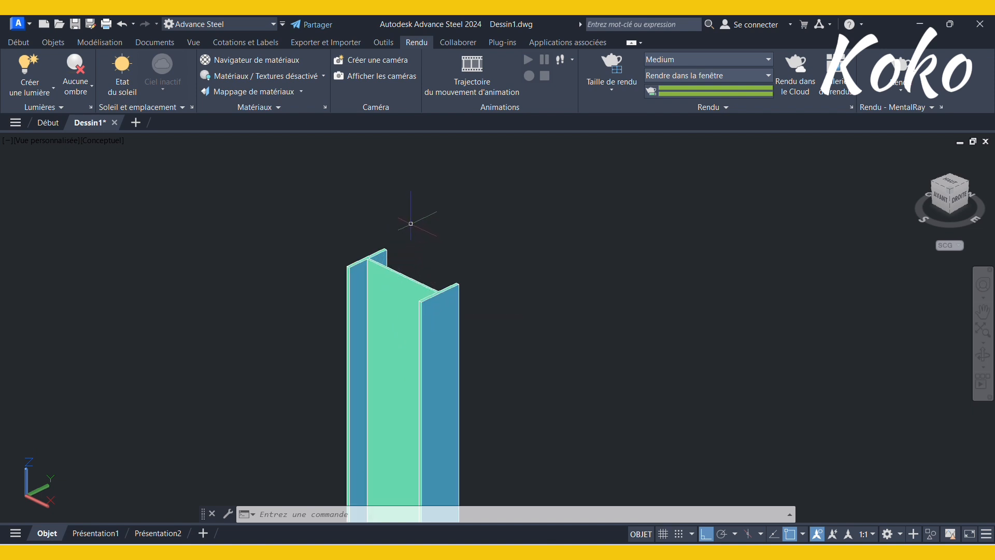
{"action": "scroll", "coordinate": [411, 224], "scroll_direction": "down", "scroll_amount": 3}
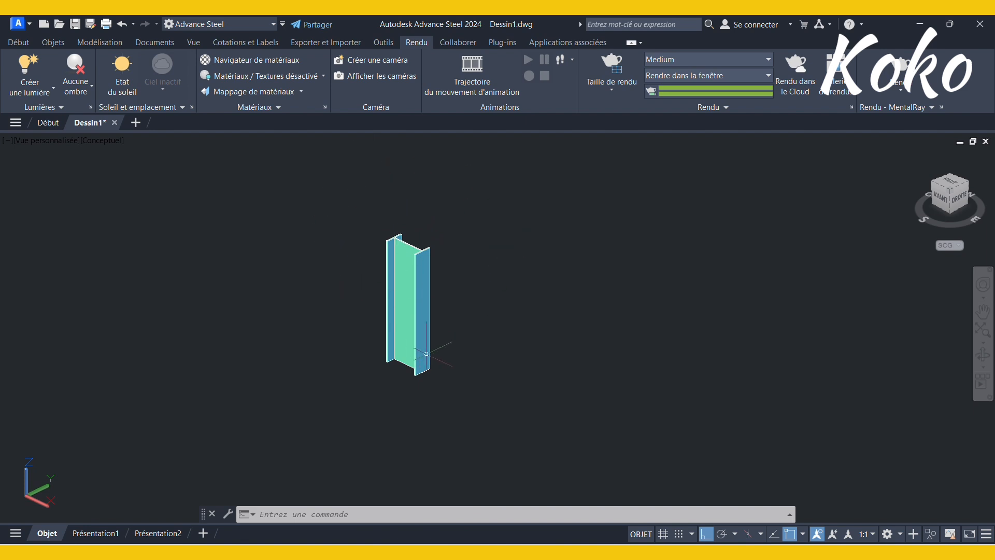
{"action": "mouse_move", "coordinate": [426, 354]}
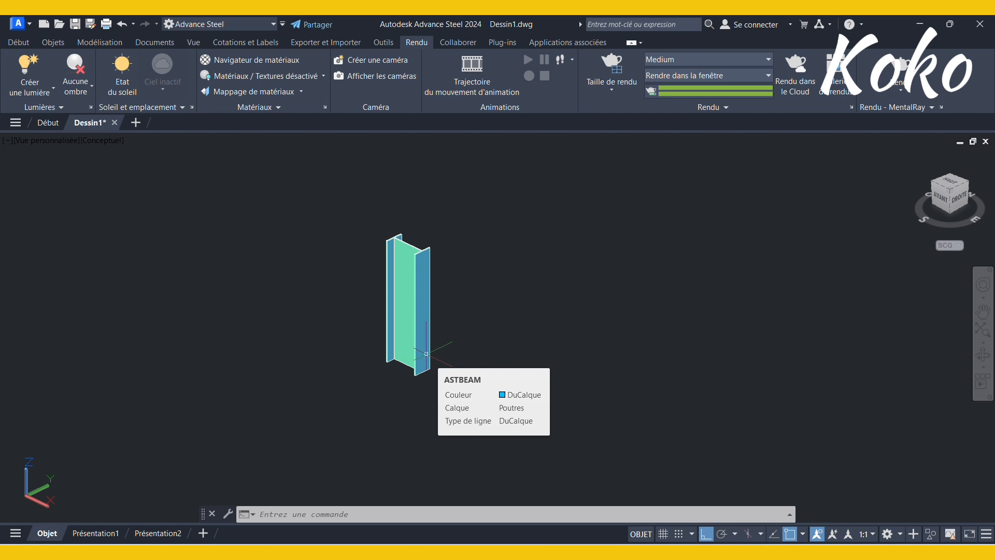
Step: Switch to the drawing window with the steel hall model and view the rafter-to-column connection at the front corner eave
{"action": "left_click", "coordinate": [53, 42]}
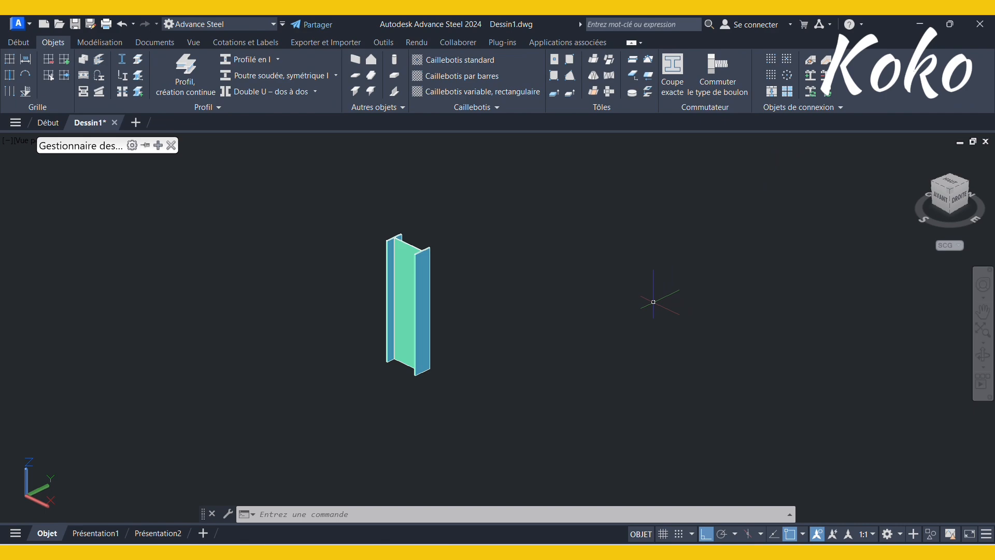
{"action": "key", "text": "alt+Tab"}
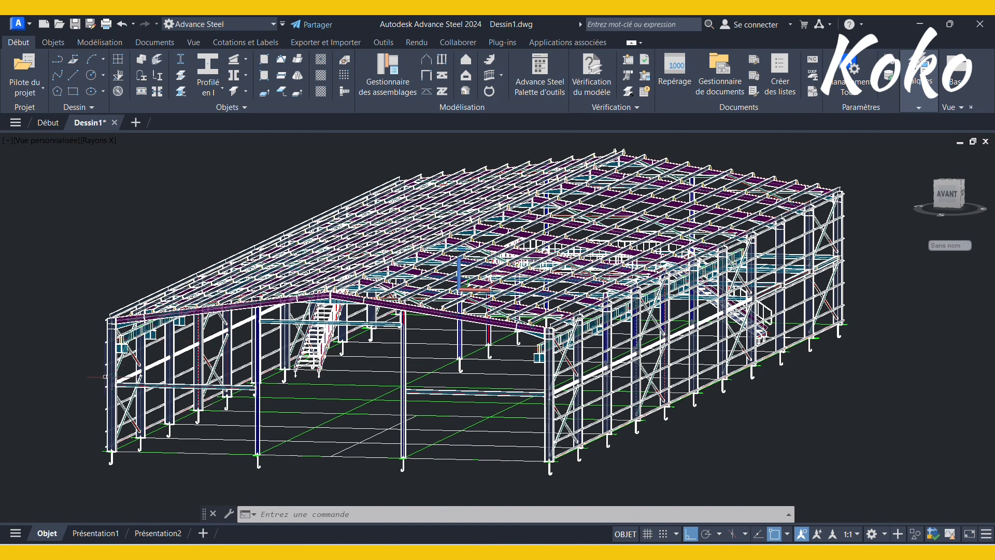
{"action": "scroll", "coordinate": [106, 377], "scroll_direction": "up", "scroll_amount": 10}
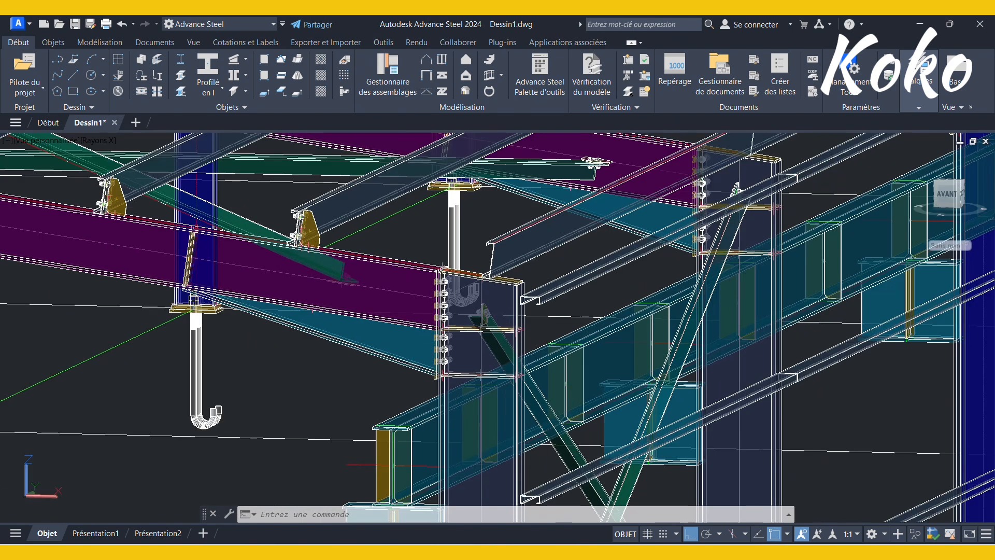
{"action": "scroll", "coordinate": [503, 338], "scroll_direction": "up", "scroll_amount": 3}
{"action": "scroll", "coordinate": [504, 341], "scroll_direction": "down", "scroll_amount": 4}
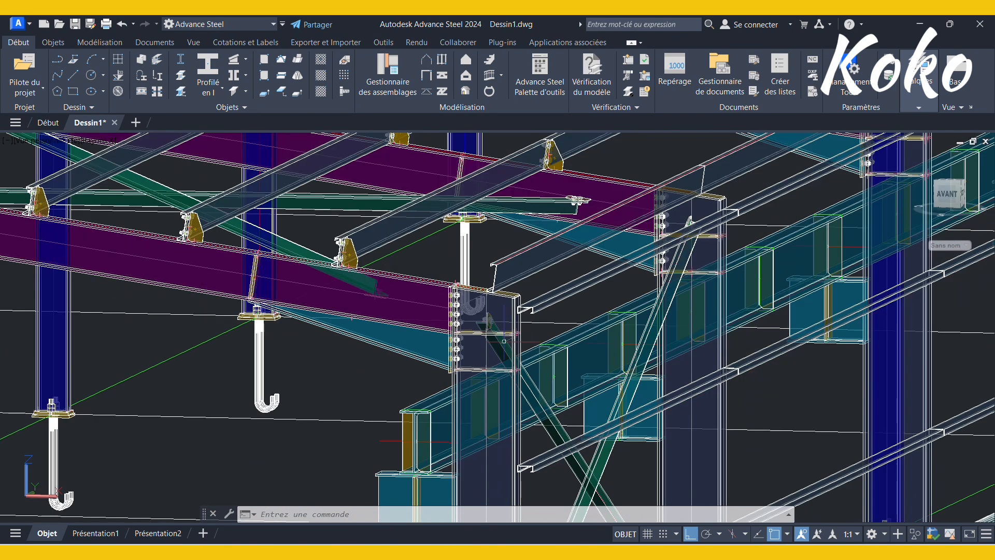
Step: Show the hall's corner framing in the Réaliste visual style, followed by the Conceptuel style
{"action": "left_click", "coordinate": [103, 142]}
{"action": "left_click", "coordinate": [159, 216]}
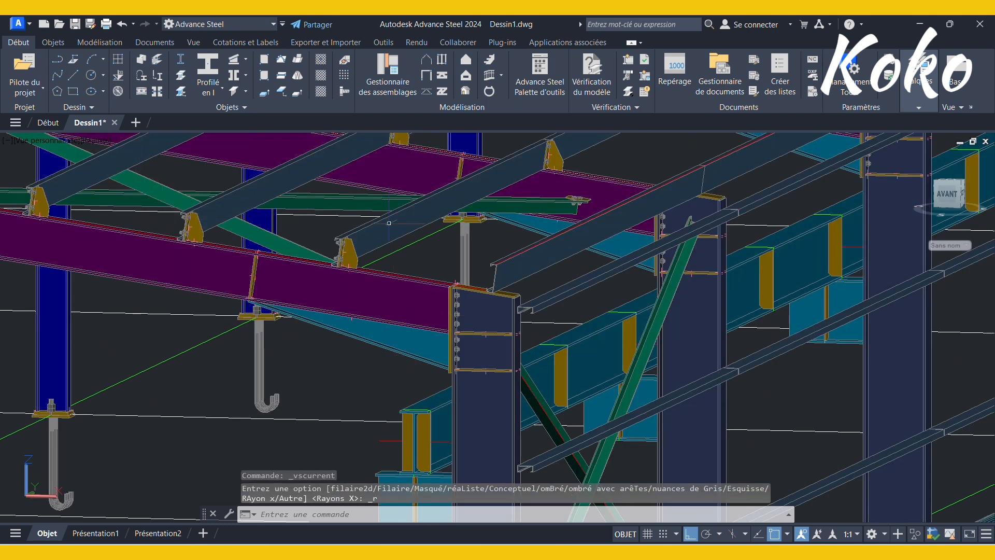
{"action": "left_click", "coordinate": [96, 145]}
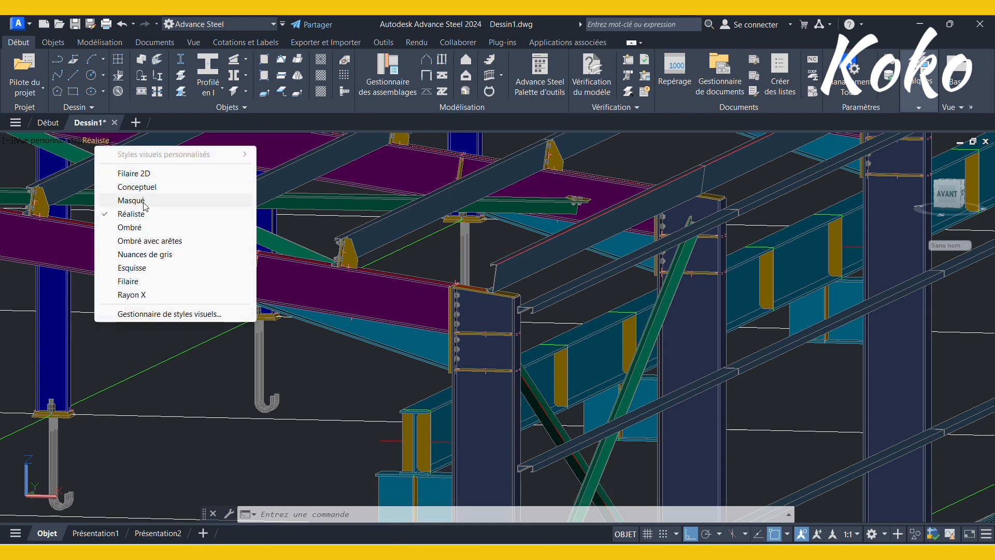
{"action": "left_click", "coordinate": [137, 187]}
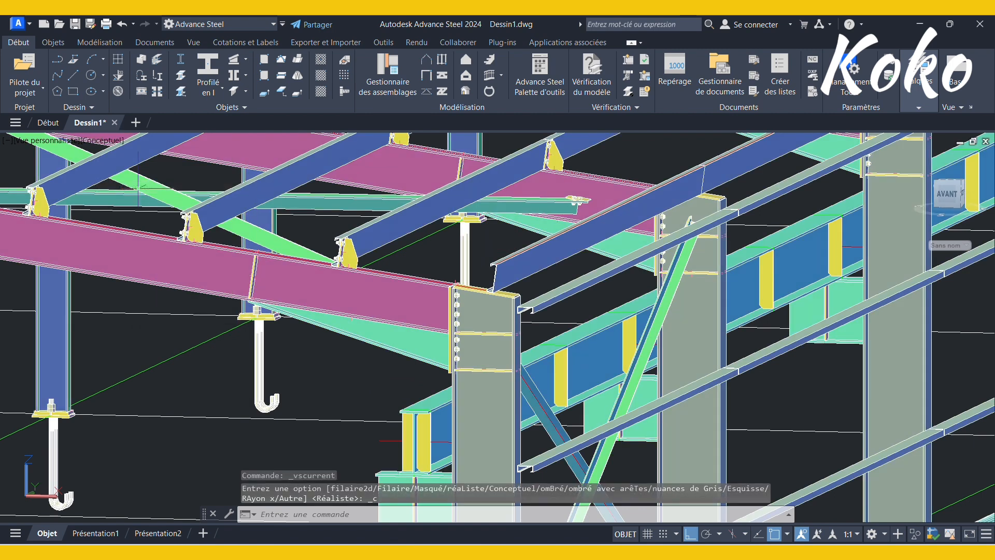
Step: Show the hall's corner framing in the Filaire visual style, followed by Filaire 2D
{"action": "left_click", "coordinate": [102, 141]}
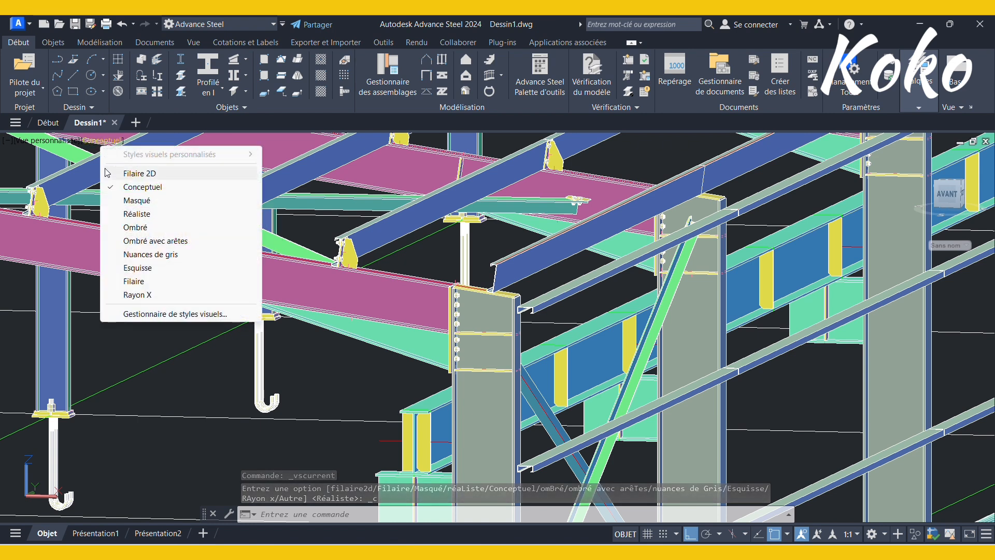
{"action": "left_click", "coordinate": [136, 282]}
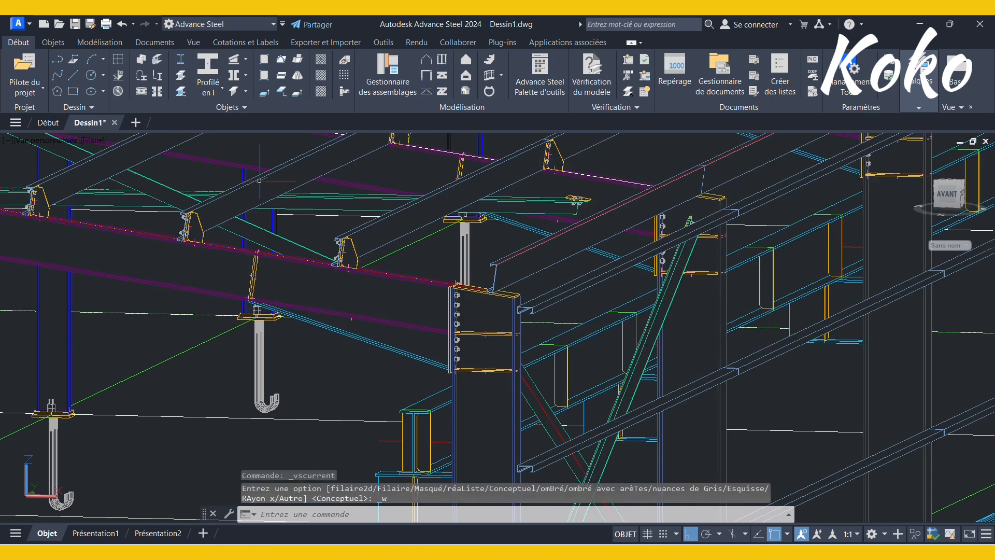
{"action": "left_click", "coordinate": [93, 141]}
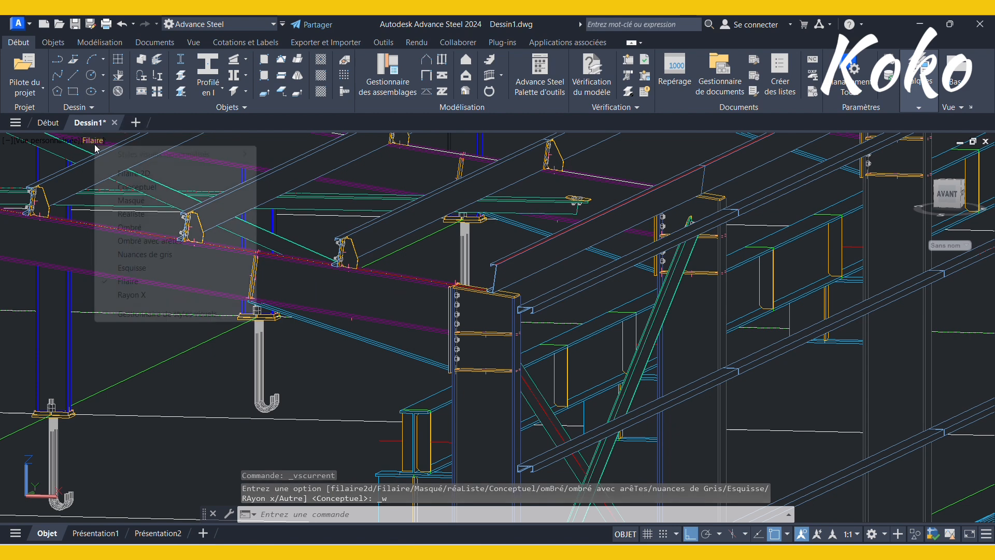
{"action": "left_click", "coordinate": [118, 173]}
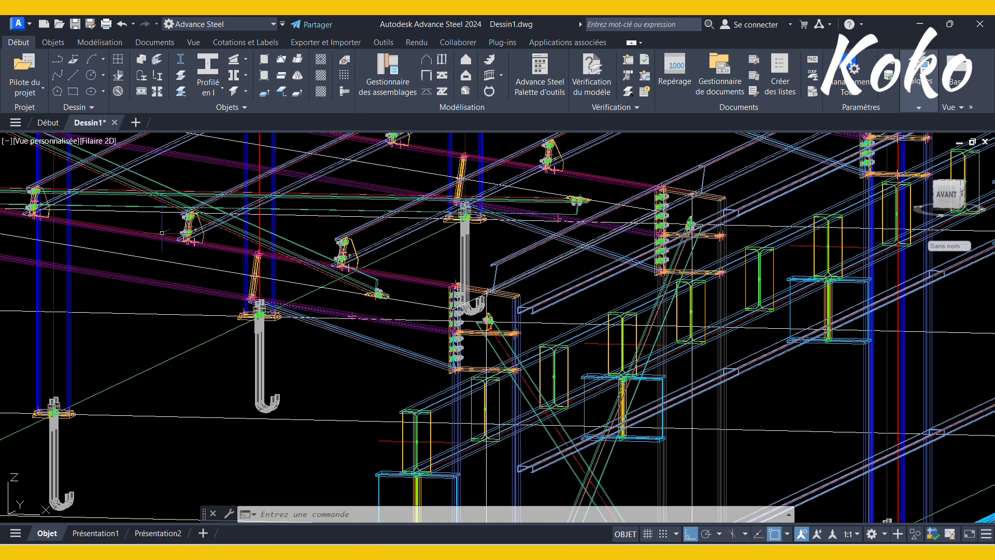
Step: Show the hall's side and corner framing in the Esquisse visual style, followed by the Réaliste style
{"action": "left_click", "coordinate": [102, 140]}
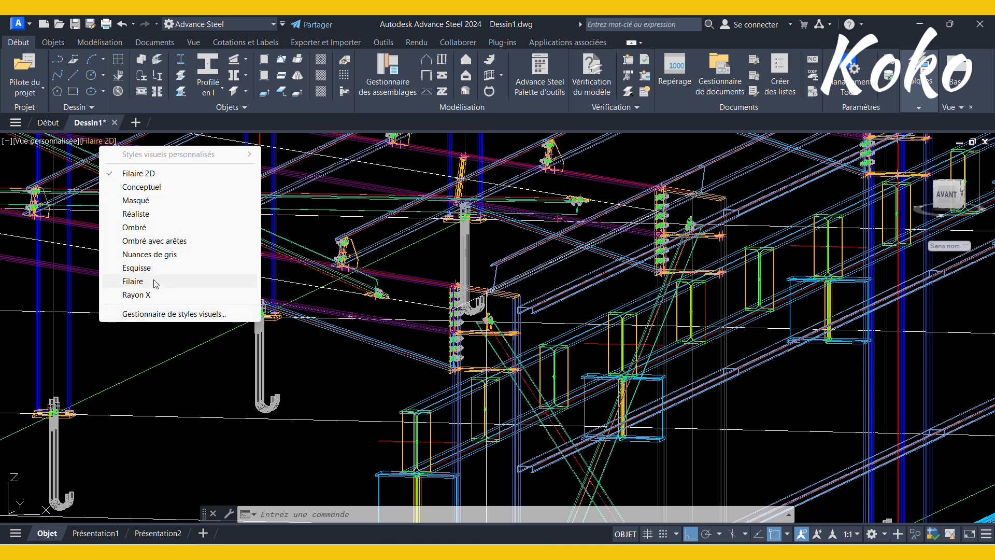
{"action": "left_click", "coordinate": [155, 267]}
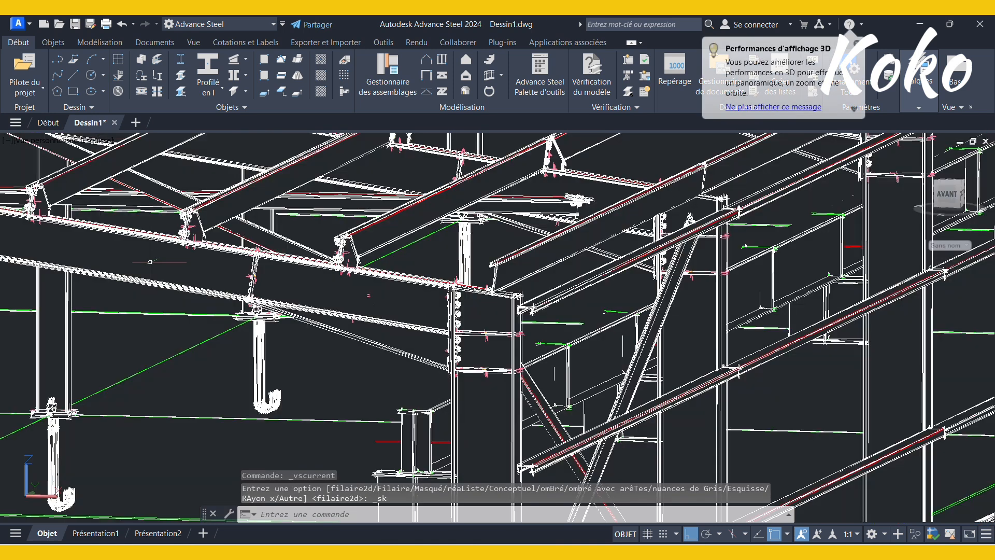
{"action": "scroll", "coordinate": [280, 267], "scroll_direction": "down", "scroll_amount": 3}
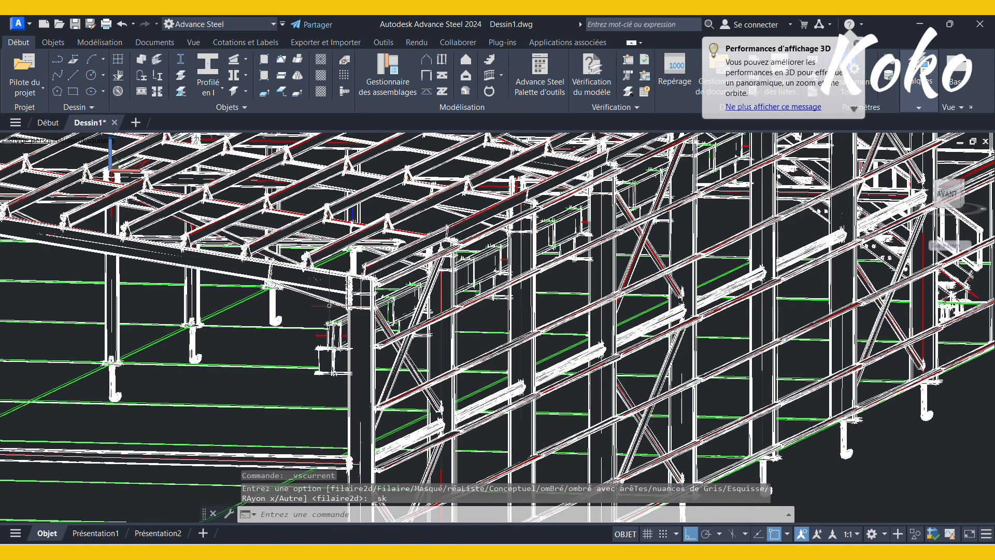
{"action": "scroll", "coordinate": [339, 313], "scroll_direction": "up", "scroll_amount": 5}
{"action": "scroll", "coordinate": [339, 313], "scroll_direction": "down", "scroll_amount": 3}
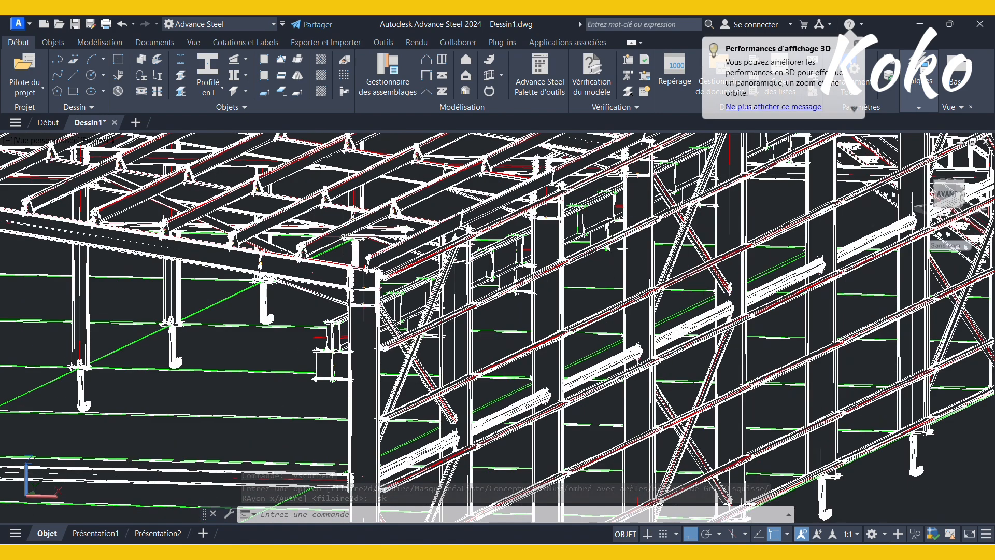
{"action": "scroll", "coordinate": [335, 334], "scroll_direction": "up", "scroll_amount": 4}
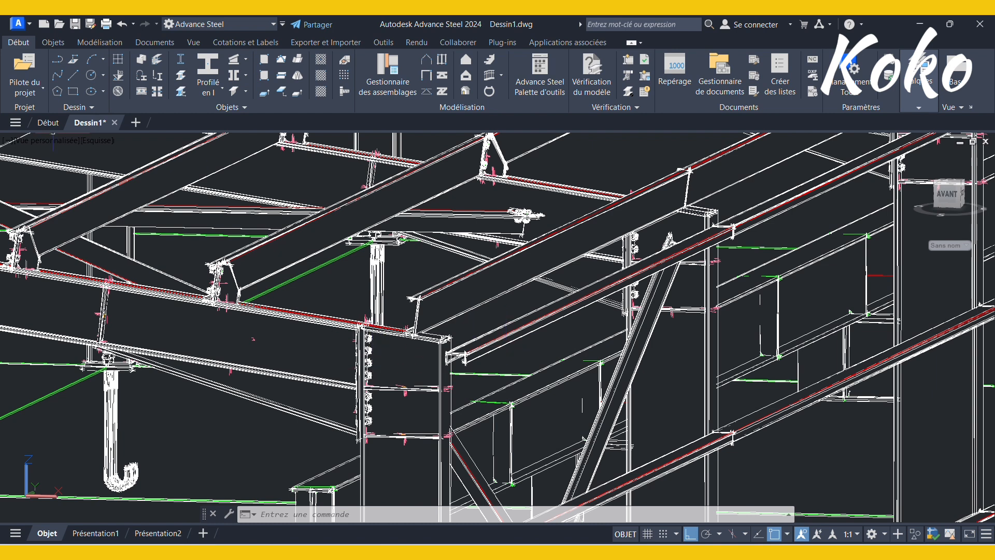
{"action": "left_click", "coordinate": [111, 140]}
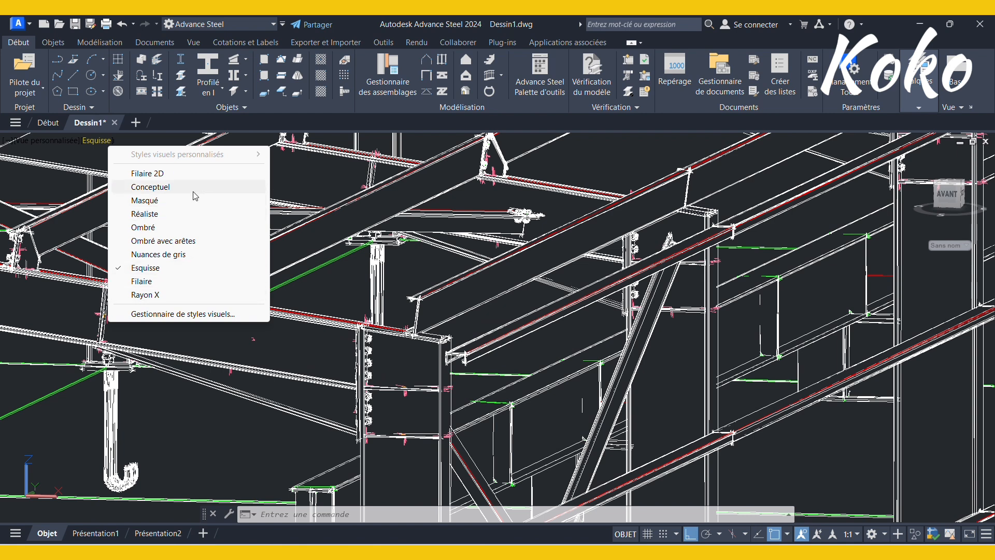
{"action": "left_click", "coordinate": [190, 213]}
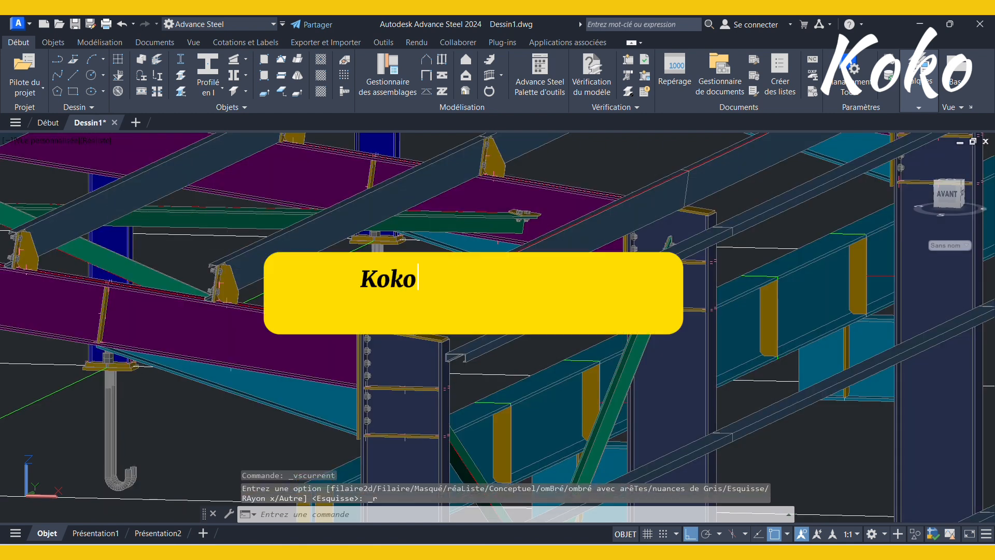